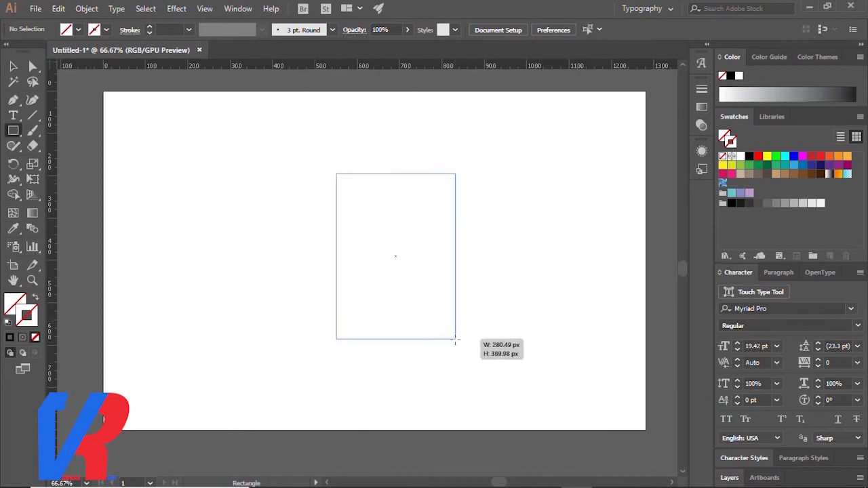
# Fill the rectangle black, stretch it taller, reposition it and round its corners.
pyautogui.click(9, 337)
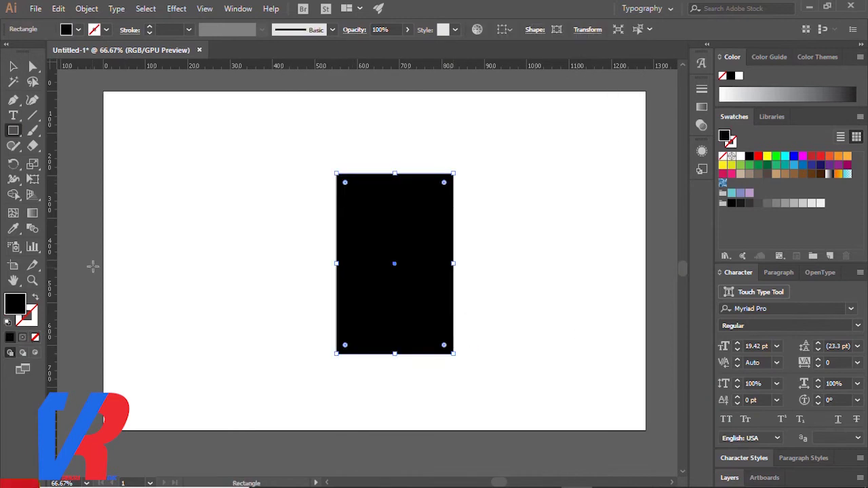
pyautogui.press('v')
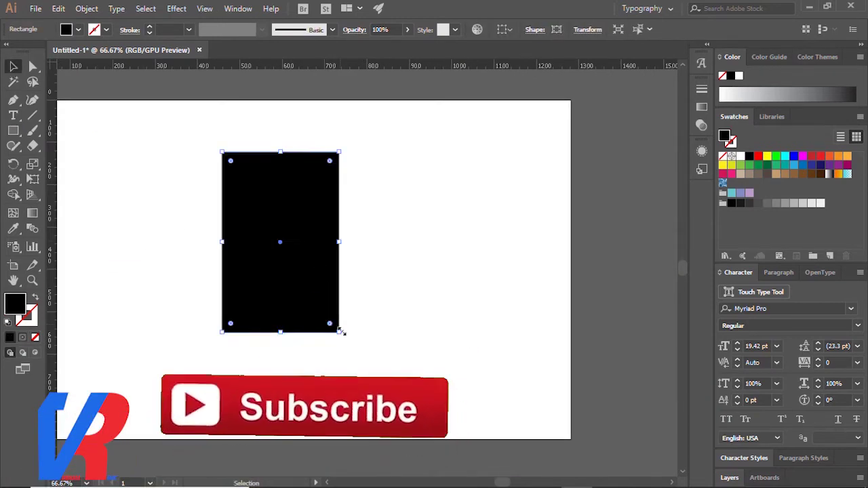
pyautogui.moveTo(379, 362); pyautogui.dragTo(380, 417)
pyautogui.moveTo(357, 380); pyautogui.dragTo(344, 346)
pyautogui.moveTo(404, 387)
pyautogui.mouseDown()
pyautogui.moveTo(424, 418)
pyautogui.moveTo(401, 394)
pyautogui.mouseUp()
pyautogui.click(474, 237)
# Make a smaller inset copy and centre both rounded rectangles horizontally and vertically.
pyautogui.click(305, 301)
pyautogui.moveTo(425, 418); pyautogui.dragTo(421, 412)
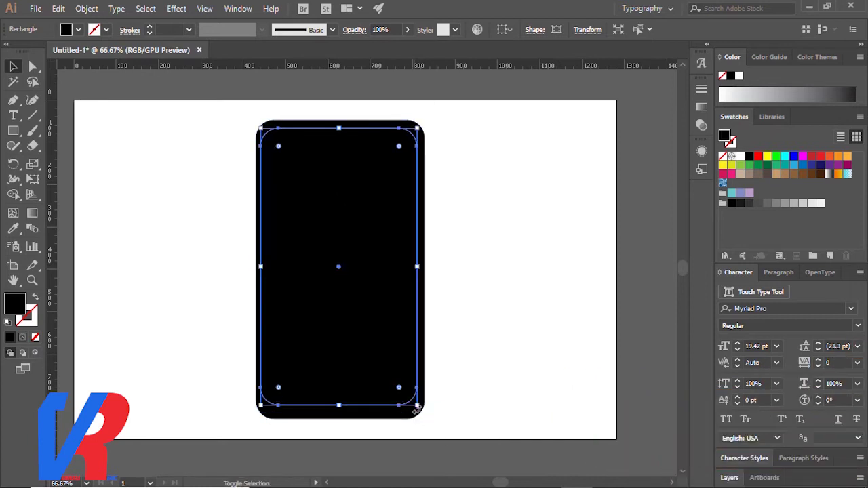
pyautogui.moveTo(339, 234); pyautogui.dragTo(342, 237)
pyautogui.click(500, 29)
pyautogui.click(396, 63)
pyautogui.click(473, 63)
# Fill the inner rounded rectangle white to form the screen.
pyautogui.click(522, 215)
pyautogui.click(378, 198)
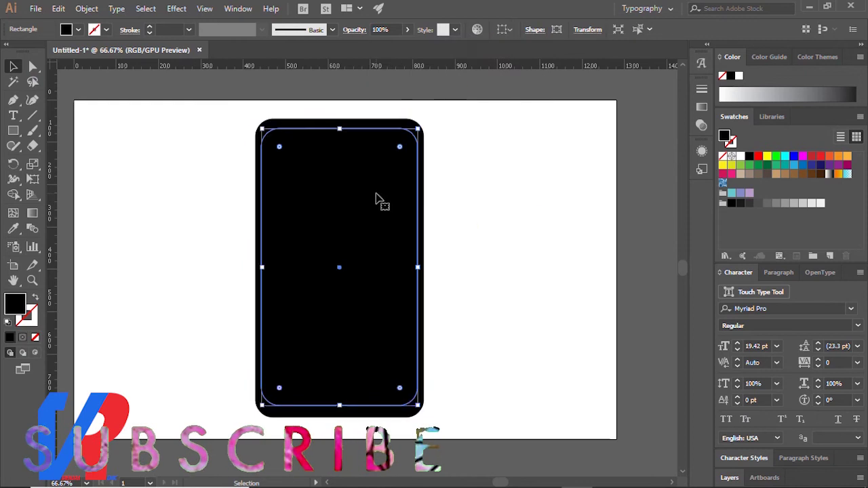
pyautogui.click(739, 76)
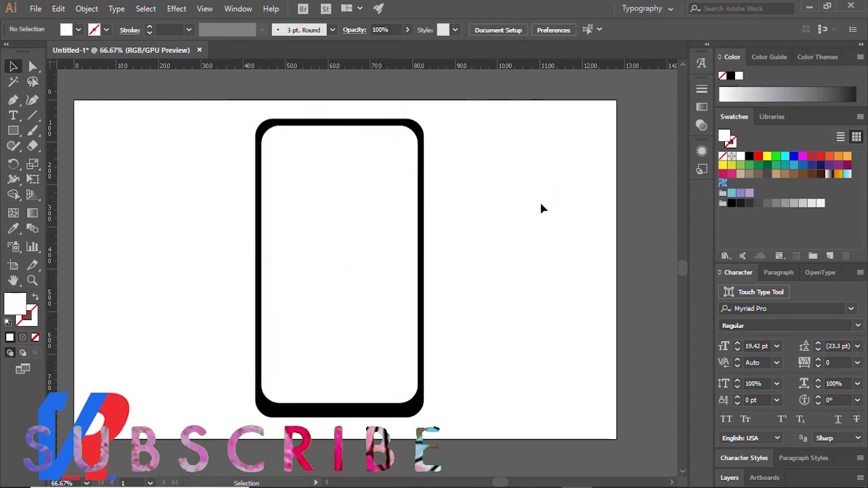
pyautogui.scroll(2, 321, 155)
pyautogui.scroll(-2, 316, 234)
pyautogui.scroll(-2, 332, 266)
pyautogui.scroll(2, 338, 355)
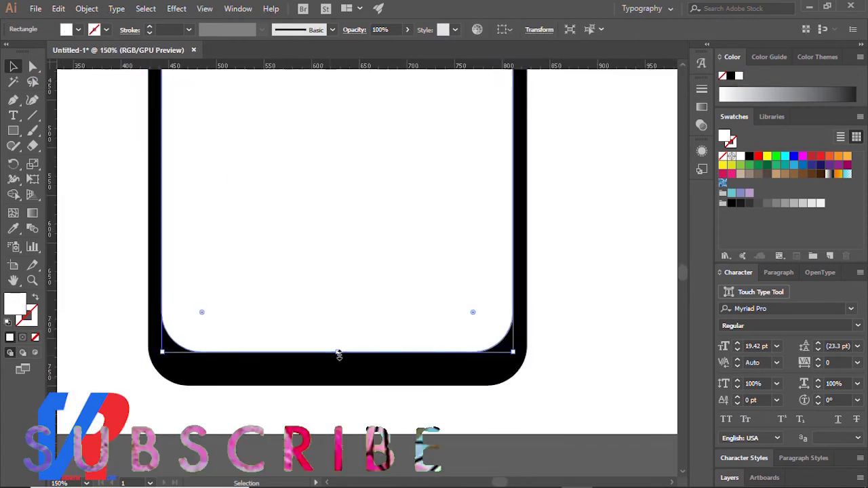
# Adjust the inner screen's bottom edge and deselect the phone shapes.
pyautogui.moveTo(339, 360); pyautogui.dragTo(339, 358)
pyautogui.scroll(2, 374, 382)
pyautogui.scroll(-2, 351, 309)
pyautogui.scroll(1, 368, 304)
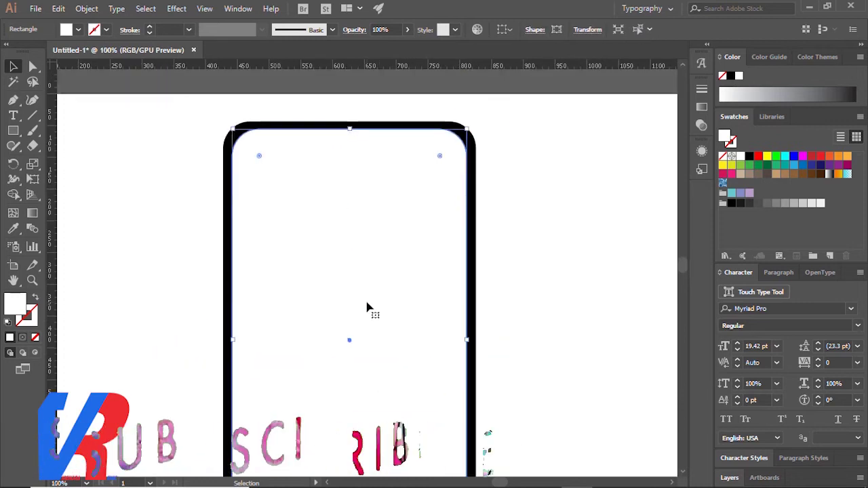
pyautogui.scroll(-2, 393, 305)
pyautogui.scroll(1, 474, 271)
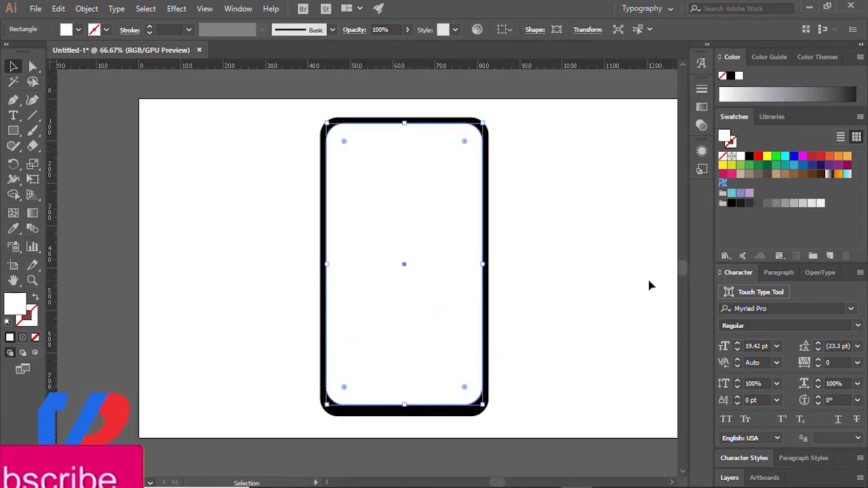
pyautogui.hotkey('ctrl', 'shift', 'a')
pyautogui.scroll(2, 382, 142)
pyautogui.scroll(1, 382, 141)
# Draw a small black circle on the phone's top edge and nudge it down.
pyautogui.moveTo(13, 130); pyautogui.dragTo(64, 159)
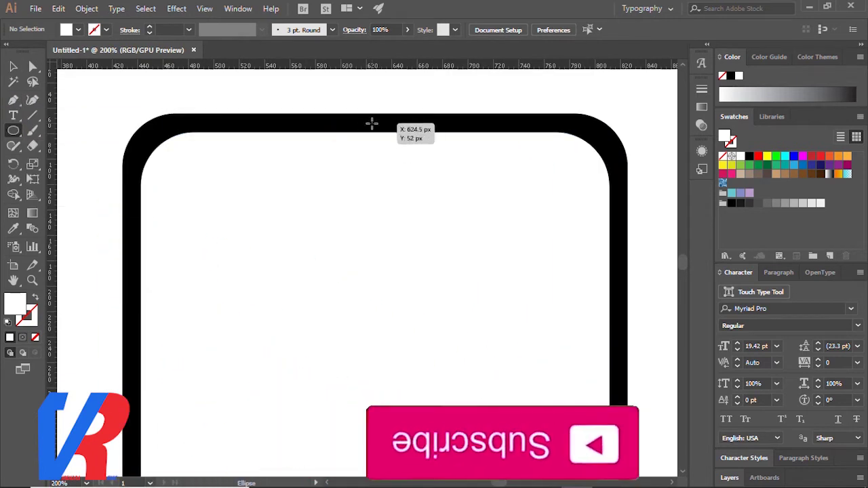
pyautogui.moveTo(366, 121); pyautogui.dragTo(392, 145)
pyautogui.click(736, 76)
pyautogui.press('Down')
pyautogui.press('Down')
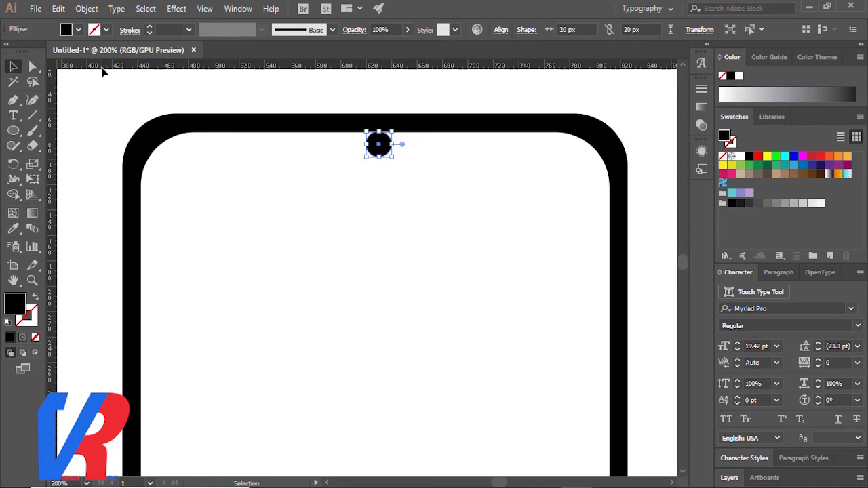
pyautogui.click(235, 88)
pyautogui.scroll(-2, 333, 120)
pyautogui.scroll(-2, 325, 129)
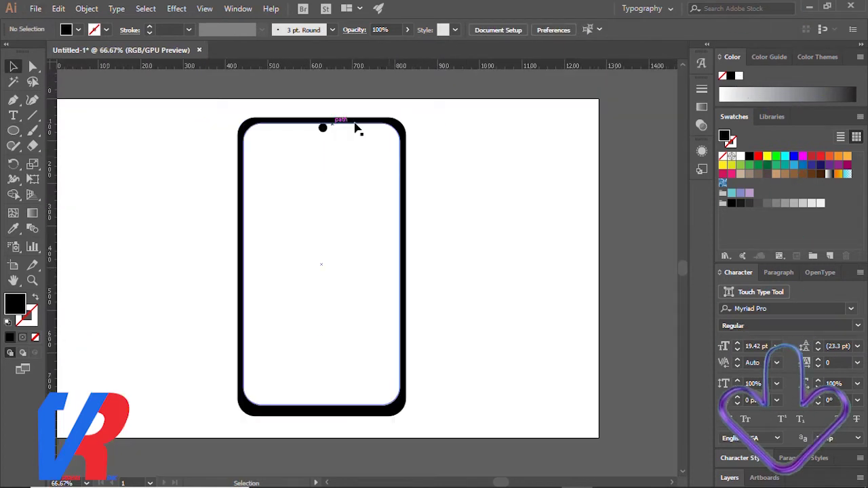
# Select the inner screen rectangle and start File > Place.
pyautogui.click(393, 162)
pyautogui.click(35, 8)
pyautogui.click(125, 219)
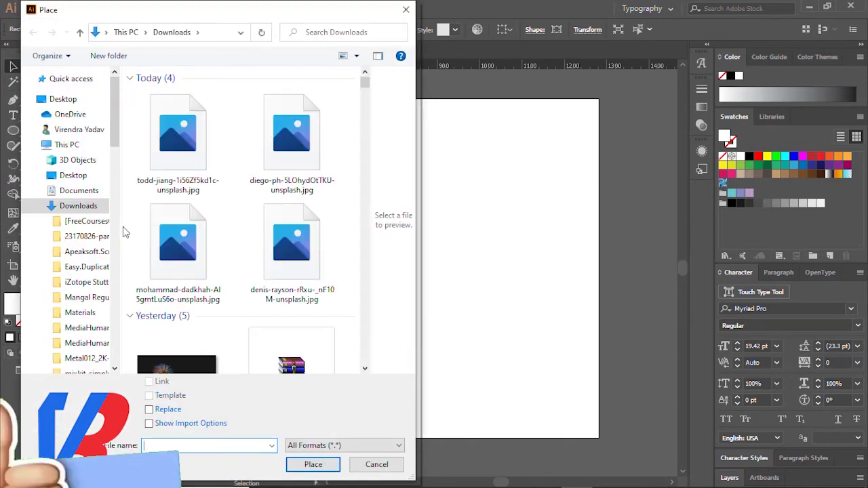
# Place the lakeside snail-shell photo into the document.
pyautogui.scroll(-5, 273, 188)
pyautogui.scroll(5, 273, 188)
pyautogui.click(291, 234)
pyautogui.click(313, 464)
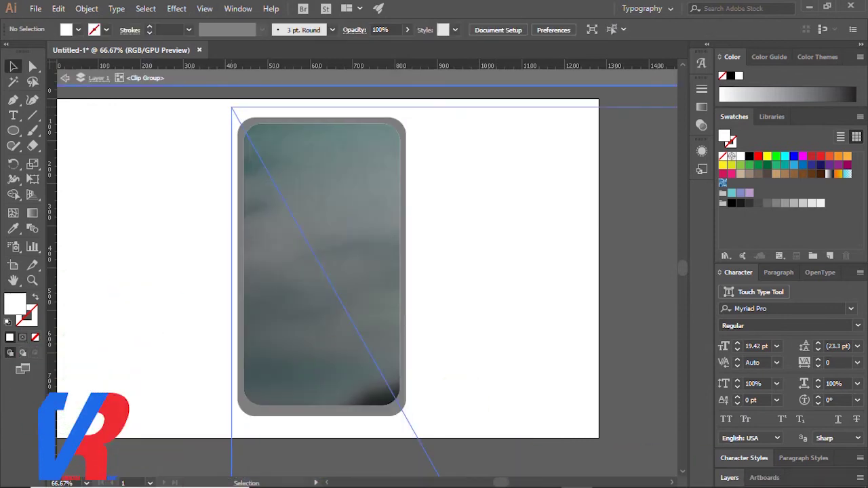
pyautogui.hotkey('ctrl', '-')
pyautogui.hotkey('ctrl', '-')
pyautogui.hotkey('ctrl', '-')
pyautogui.hotkey('ctrl', '-')
pyautogui.hotkey('ctrl', '-')
# Resize the clipped photo by its corners to fit the screen, about 369 × 669 px.
pyautogui.hotkey('ctrl', '-')
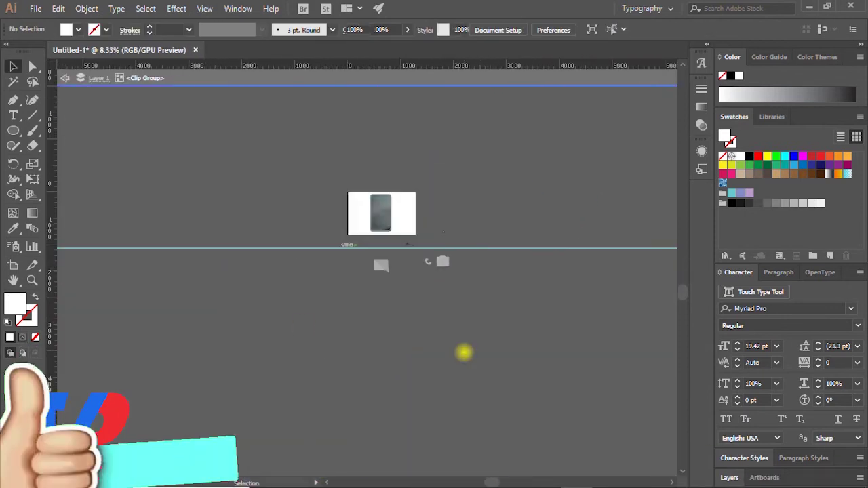
pyautogui.click(464, 352)
pyautogui.moveTo(481, 395); pyautogui.dragTo(391, 232)
pyautogui.hotkey('ctrl', '+')
pyautogui.hotkey('ctrl', '+')
pyautogui.hotkey('ctrl', '+')
pyautogui.hotkey('ctrl', '-')
pyautogui.moveTo(277, 103); pyautogui.dragTo(288, 116)
pyautogui.moveTo(452, 412); pyautogui.dragTo(446, 401)
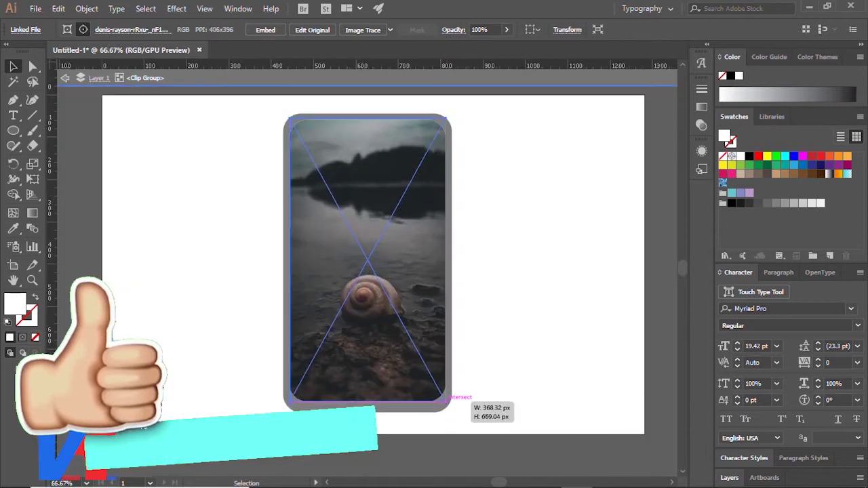
pyautogui.hotkey('ctrl', '+')
pyautogui.hotkey('ctrl', '+')
pyautogui.hotkey('ctrl', '+')
pyautogui.hotkey('ctrl', '+')
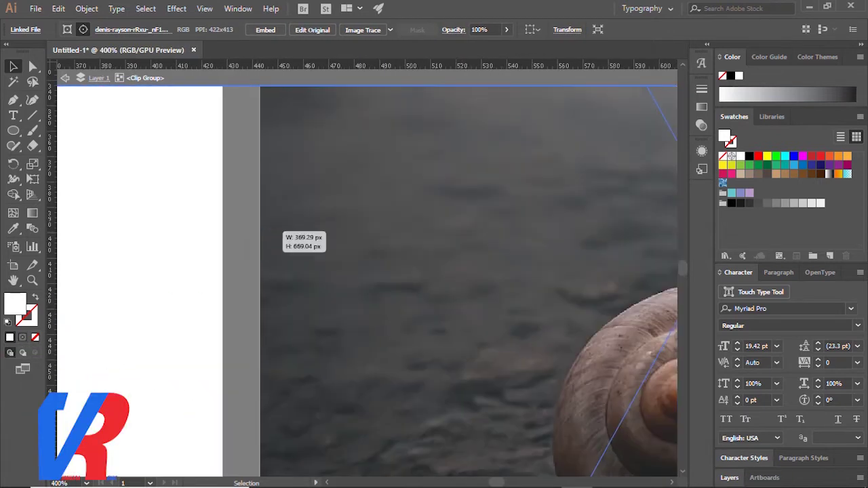
pyautogui.hotkey('ctrl', '1')
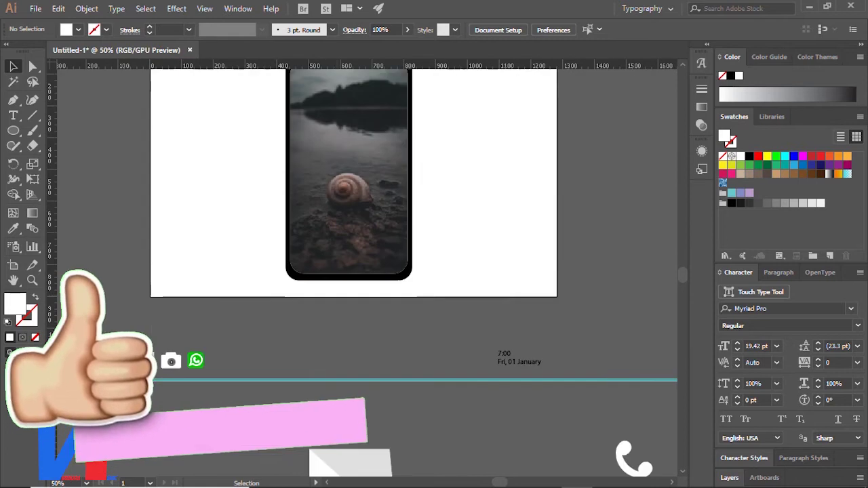
# Move the phone, mail, camera and WhatsApp icon row to the screen bottom, brought to front.
pyautogui.moveTo(195, 361); pyautogui.dragTo(381, 261)
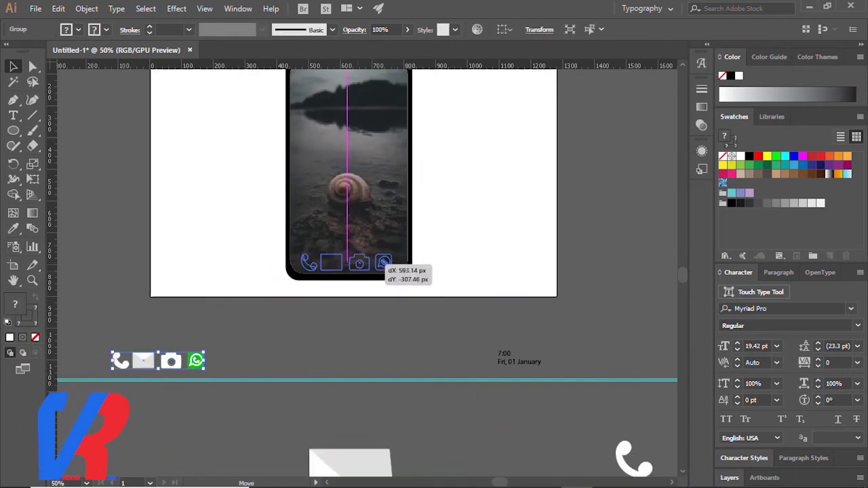
pyautogui.hotkey('ctrl', '1')
pyautogui.rightClick(353, 264)
pyautogui.click(525, 390)
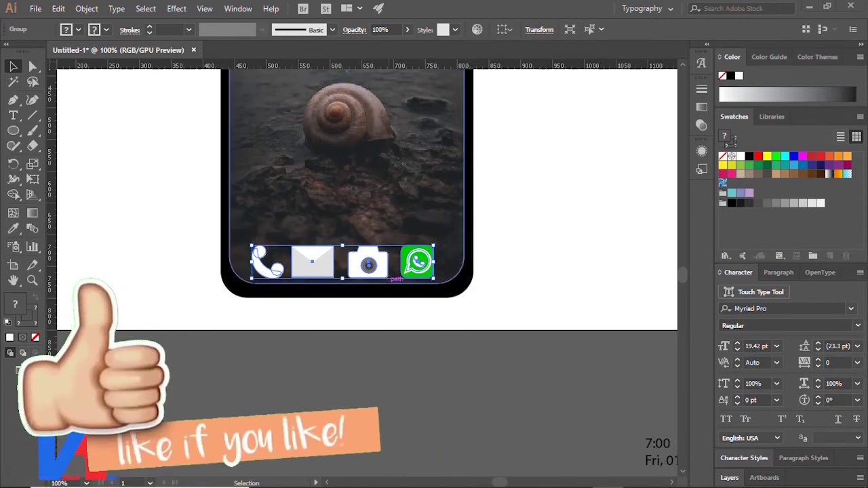
pyautogui.hotkey('ctrl', 'shift', 'a')
pyautogui.click(366, 263)
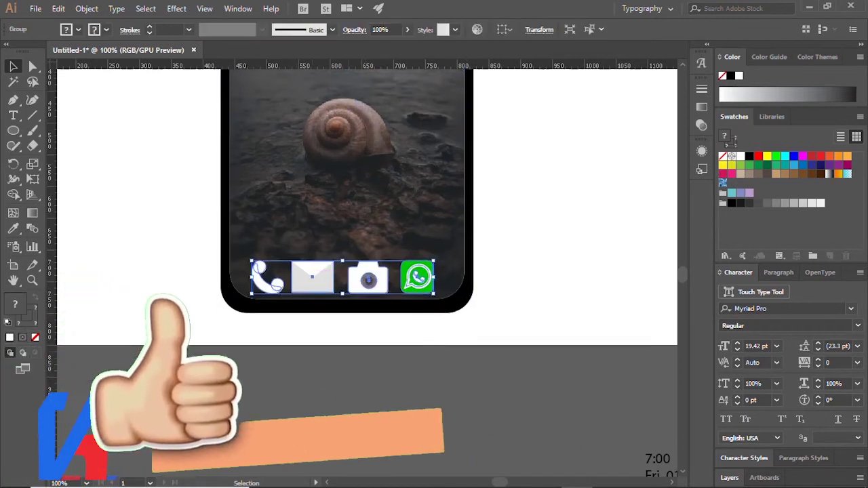
pyautogui.hotkey('ctrl', '-')
pyautogui.hotkey('ctrl', '-')
pyautogui.hotkey('ctrl', '+')
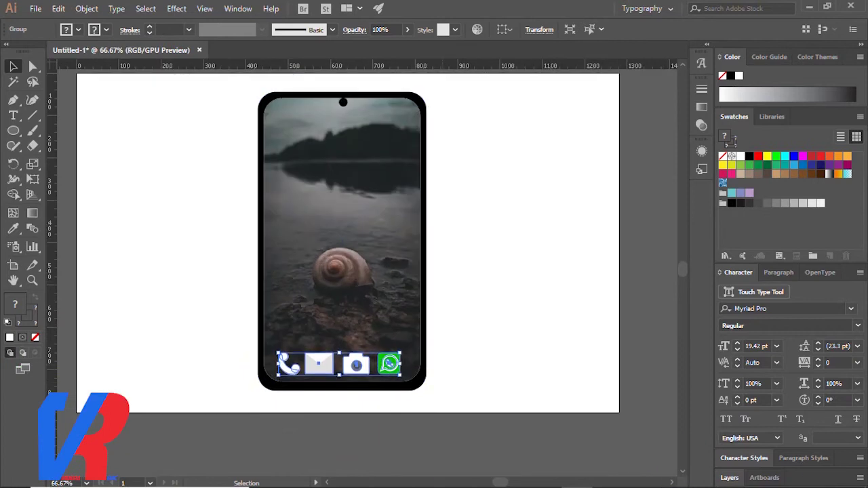
pyautogui.click(135, 219)
pyautogui.hotkey('ctrl', '-')
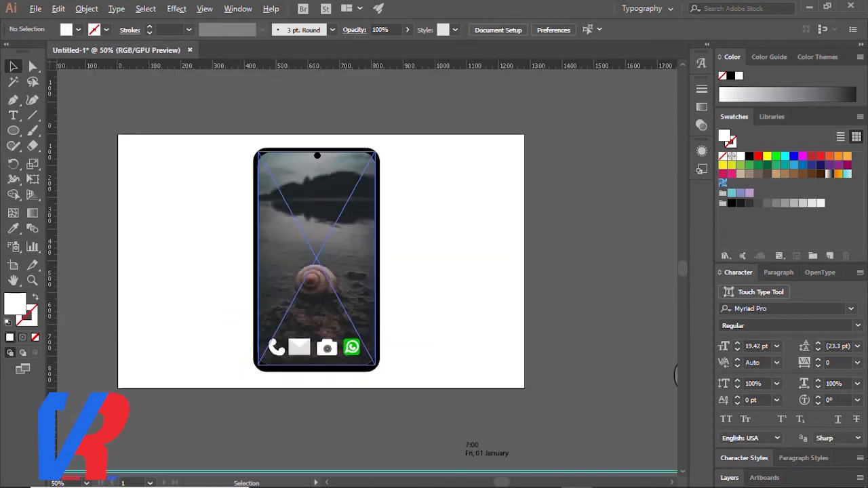
pyautogui.hotkey('ctrl', '-')
# Move the ringed lens circle onto the camera dot, bring it to front and shrink it.
pyautogui.click(554, 343)
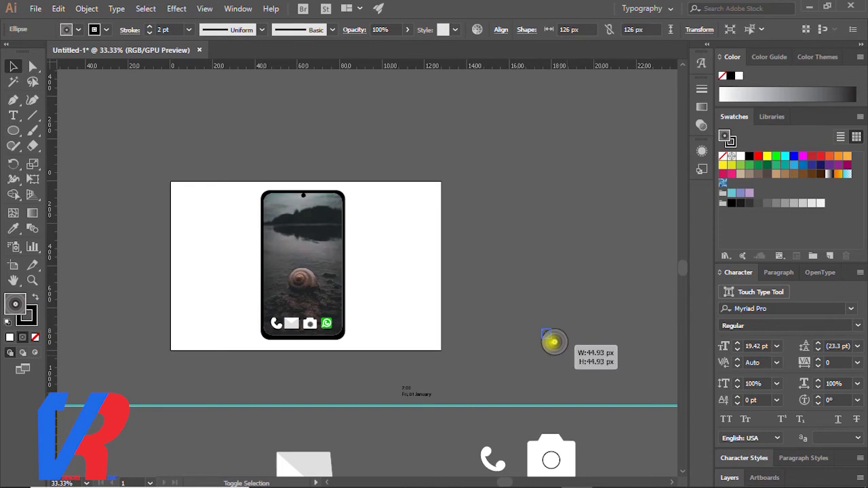
pyautogui.moveTo(303, 195); pyautogui.dragTo(303, 195)
pyautogui.hotkey('ctrl', '+')
pyautogui.hotkey('ctrl', '+')
pyautogui.hotkey('ctrl', '+')
pyautogui.hotkey('ctrl', '+')
pyautogui.hotkey('ctrl', '+')
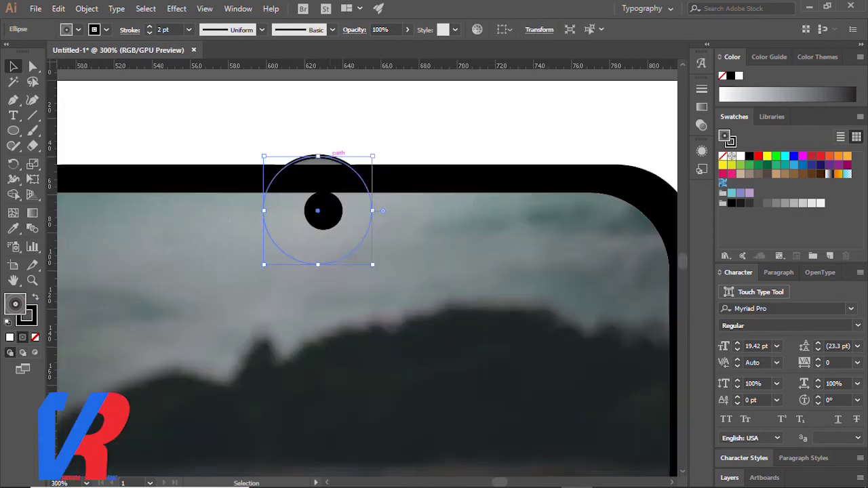
pyautogui.rightClick(328, 154)
pyautogui.click(494, 355)
pyautogui.moveTo(373, 264); pyautogui.dragTo(337, 229)
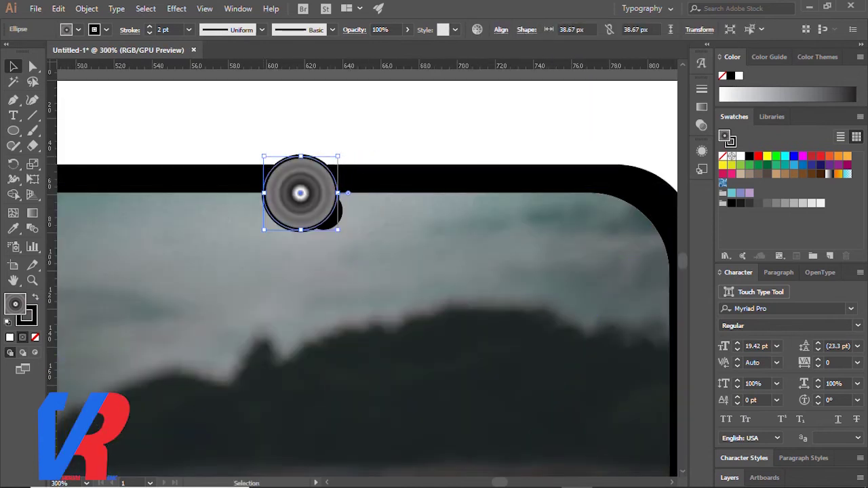
pyautogui.moveTo(264, 156); pyautogui.dragTo(279, 172)
# Scale the lens down further to about 23.5 px to fit the camera dot.
pyautogui.hotkey('ctrl', '0')
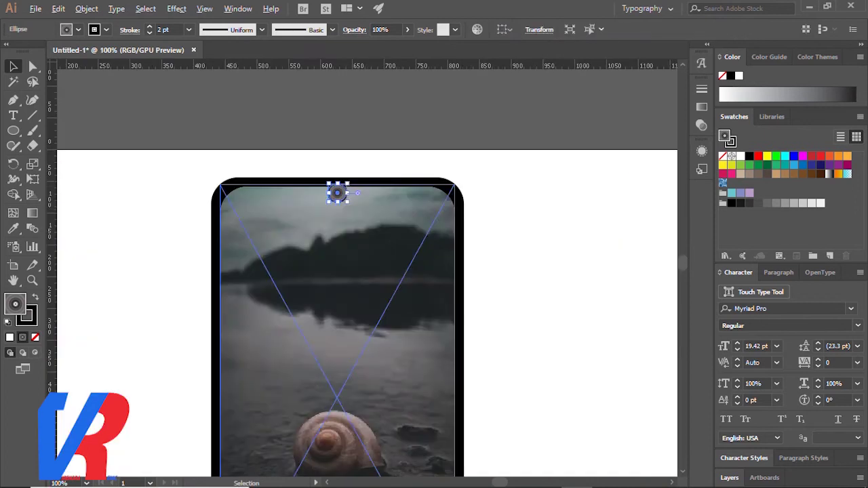
pyautogui.hotkey('ctrl', 'shift', 'a')
pyautogui.hotkey('ctrl', '+')
pyautogui.hotkey('ctrl', '+')
pyautogui.hotkey('ctrl', '+')
pyautogui.click(345, 287)
pyautogui.moveTo(383, 325); pyautogui.dragTo(359, 285)
pyautogui.hotkey('ctrl', '0')
pyautogui.hotkey('ctrl', 'shift', 'a')
pyautogui.hotkey('ctrl', '+')
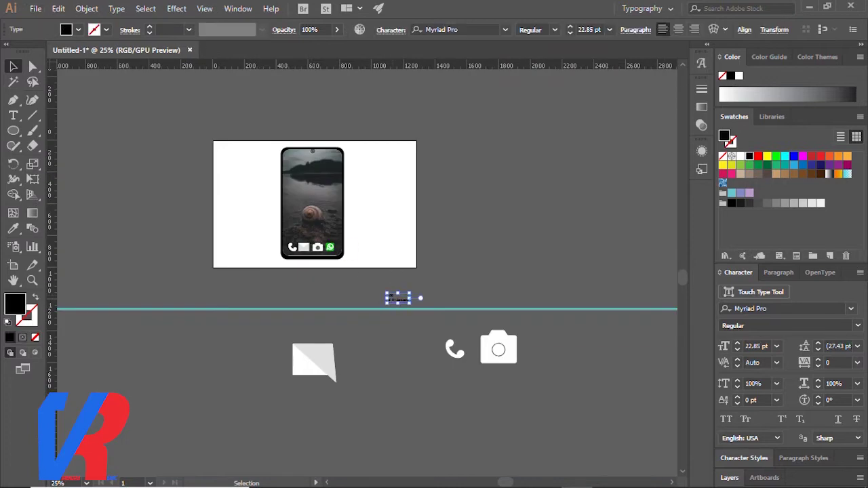
# Place the '7:00, Fri, 01 January' text on the screen, brought to front and shifted left.
pyautogui.moveTo(342, 178); pyautogui.dragTo(342, 178)
pyautogui.hotkey('ctrl', '1')
pyautogui.rightClick(319, 183)
pyautogui.click(569, 380)
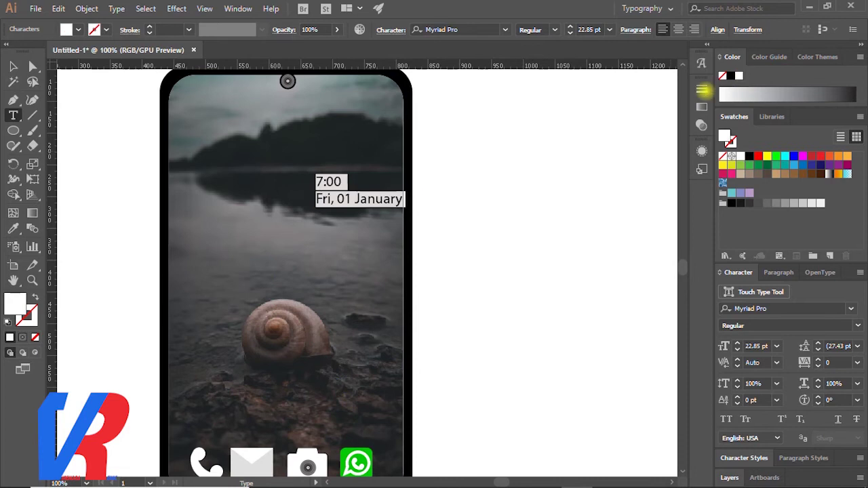
pyautogui.moveTo(288, 198); pyautogui.dragTo(229, 192)
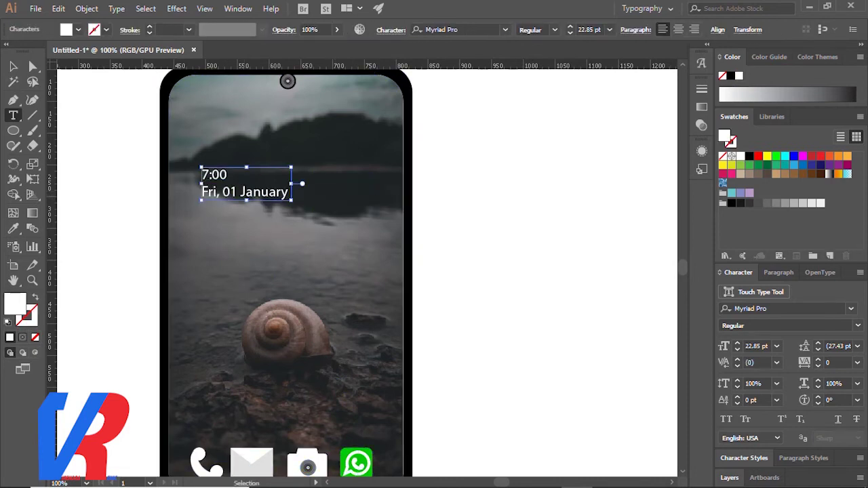
# Set the time and date text in Minion Pro and move it slightly lower.
pyautogui.click(505, 29)
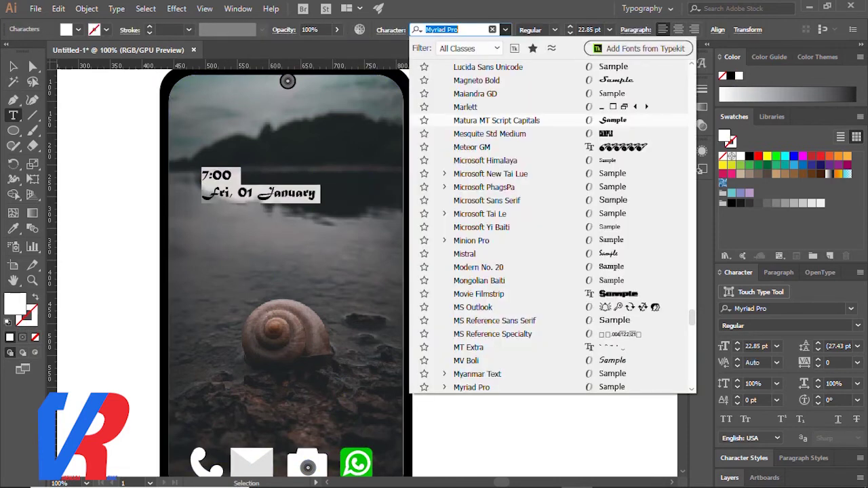
pyautogui.click(471, 240)
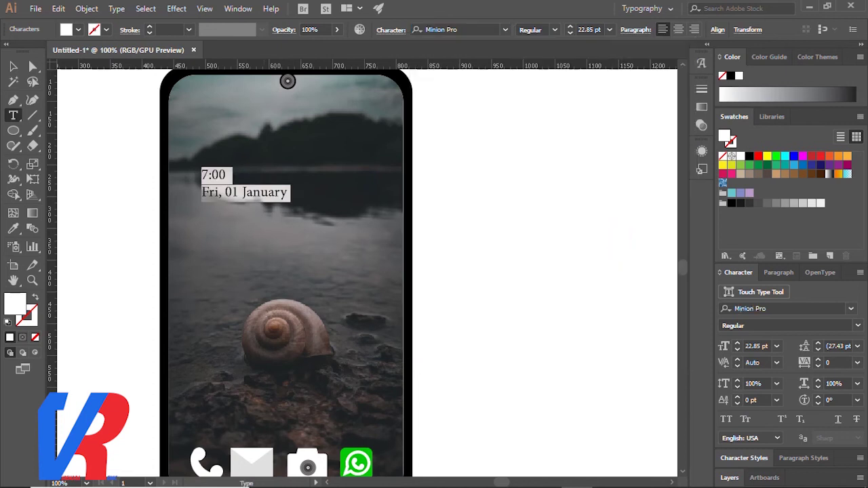
pyautogui.press('Escape')
pyautogui.moveTo(190, 197); pyautogui.dragTo(191, 198)
pyautogui.click(509, 219)
pyautogui.hotkey('ctrl', '-')
pyautogui.moveTo(13, 131); pyautogui.dragTo(78, 128)
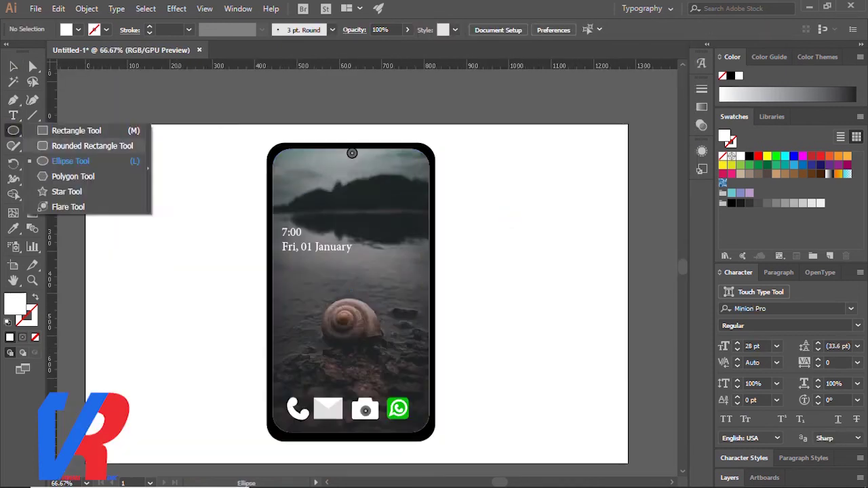
# Draw a small battery rectangle with a nub above the artboard.
pyautogui.moveTo(191, 121); pyautogui.dragTo(203, 124)
pyautogui.hotkey('ctrl', '+')
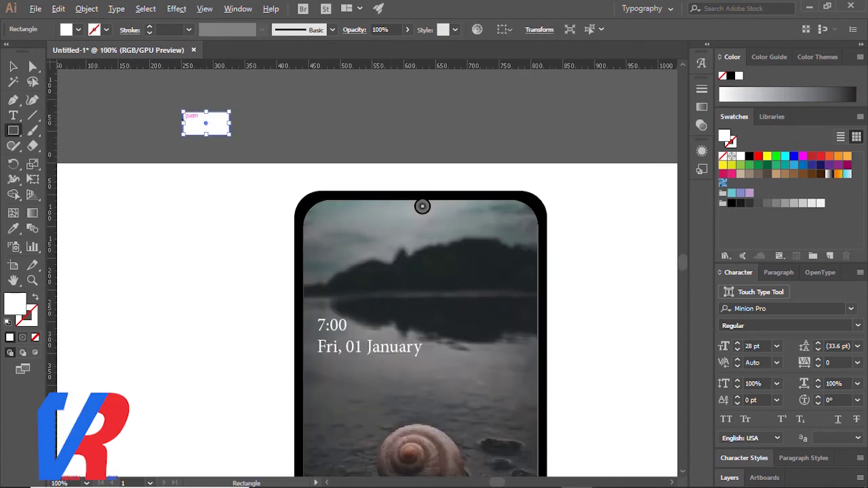
pyautogui.hotkey('ctrl', '+')
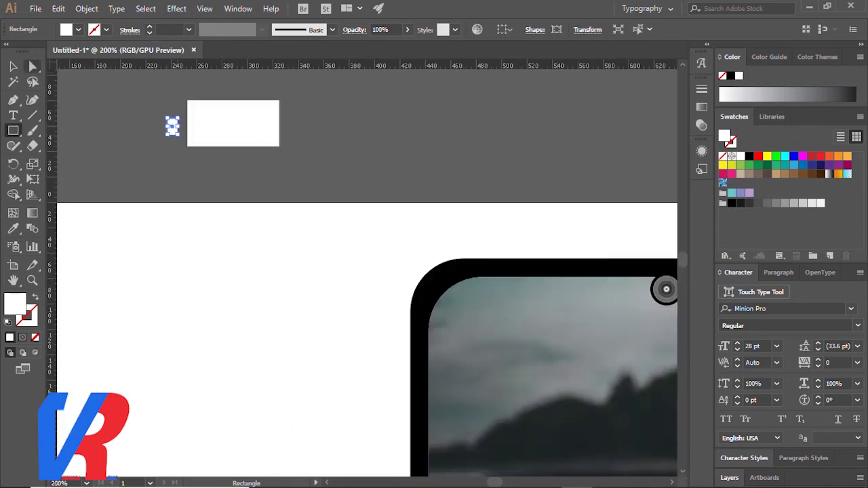
pyautogui.press('v')
pyautogui.hotkey('ctrl', '+')
pyautogui.hotkey('ctrl', '-')
pyautogui.click(204, 134)
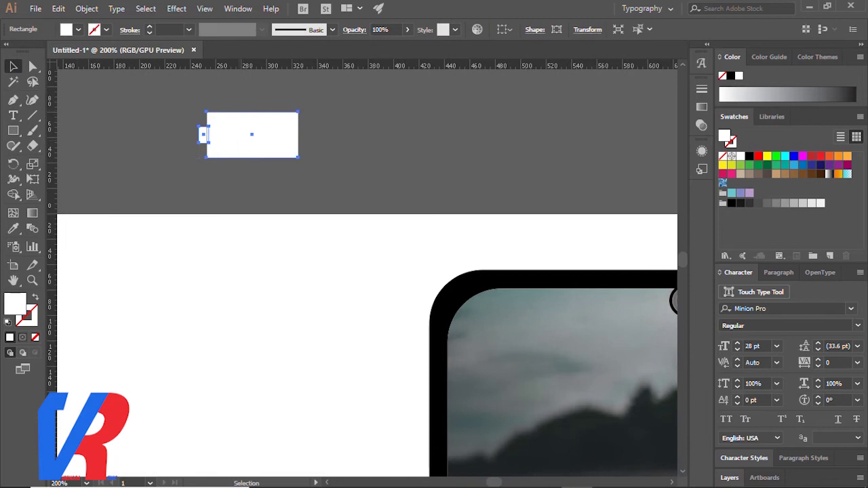
# Make the bar stroke white and repeat copies with Ctrl+D into six evenly spaced bars.
pyautogui.hscroll(-3, 367, 271)
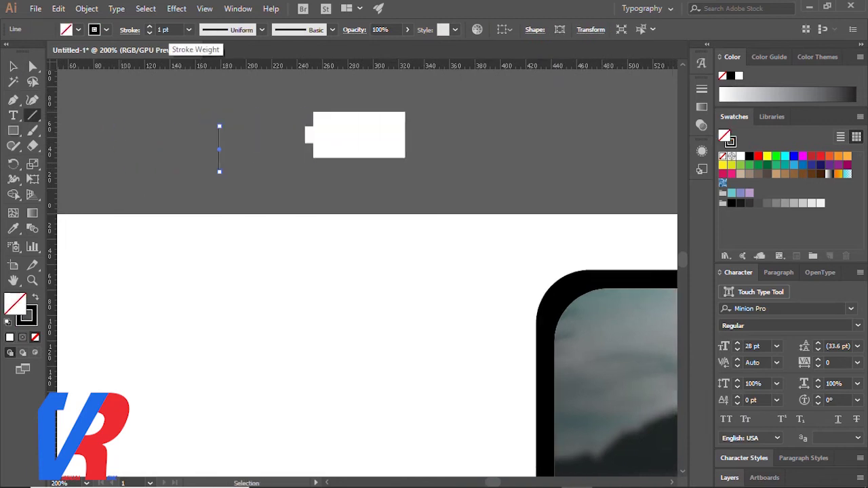
pyautogui.press('x')
pyautogui.scroll(3, 215, 116)
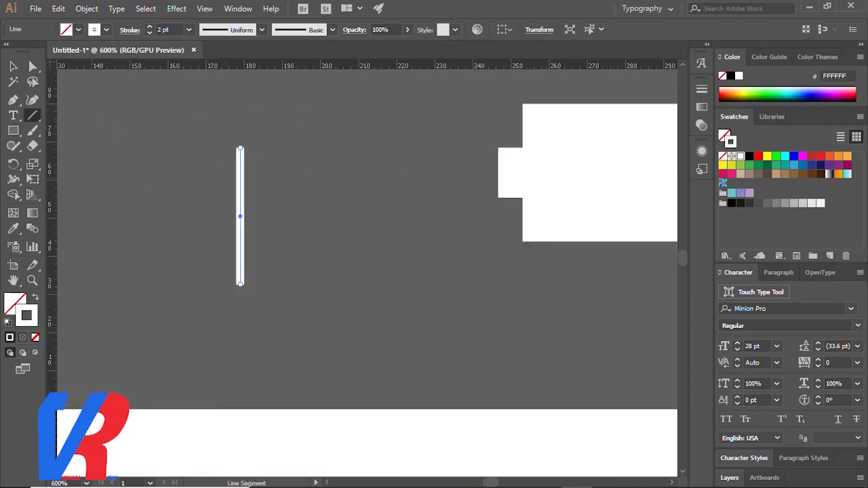
pyautogui.hscroll(-2, 263, 103)
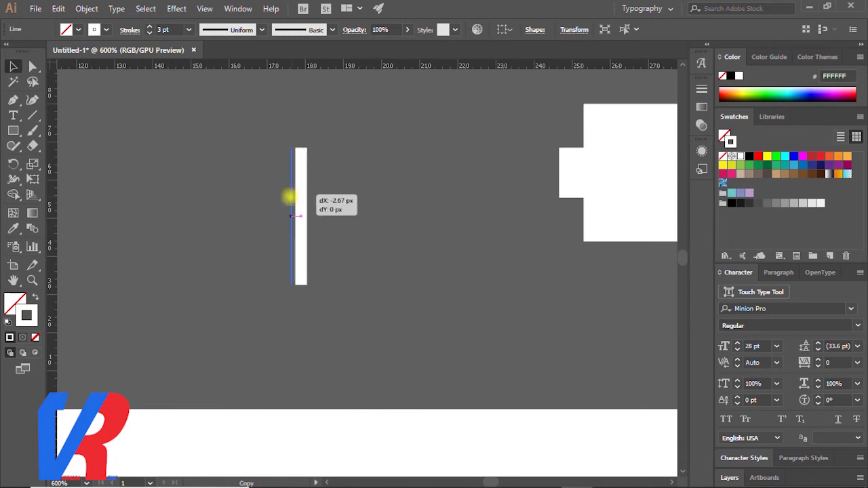
pyautogui.hotkey('ctrl', 'd')
pyautogui.hotkey('ctrl', 'd')
pyautogui.hotkey('ctrl', 'd')
# Shorten successive groups of bars so their heights step up left to right.
pyautogui.moveTo(223, 152); pyautogui.dragTo(222, 164)
pyautogui.moveTo(140, 161); pyautogui.dragTo(246, 238)
pyautogui.moveTo(209, 164); pyautogui.dragTo(210, 181)
pyautogui.moveTo(131, 150); pyautogui.dragTo(220, 224)
pyautogui.click(160, 203)
pyautogui.moveTo(196, 179)
pyautogui.mouseDown()
pyautogui.moveTo(196, 203)
pyautogui.moveTo(184, 217)
pyautogui.mouseUp()
pyautogui.click(151, 233)
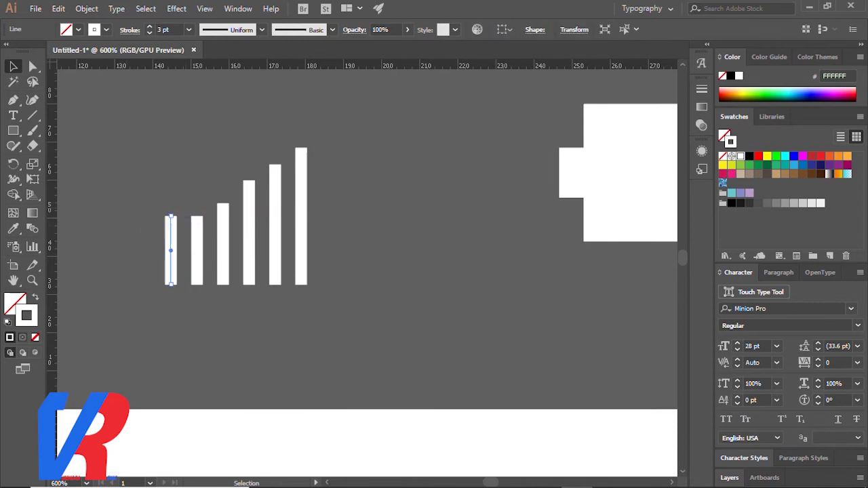
# Refine the stepped bar heights and start a '4g' text label above them.
pyautogui.scroll(2, 109, 217)
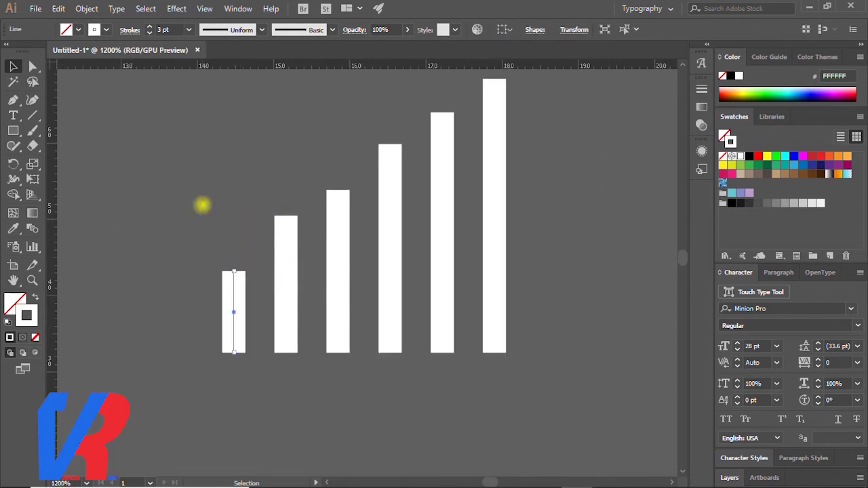
pyautogui.click(202, 205)
pyautogui.scroll(-1, 202, 205)
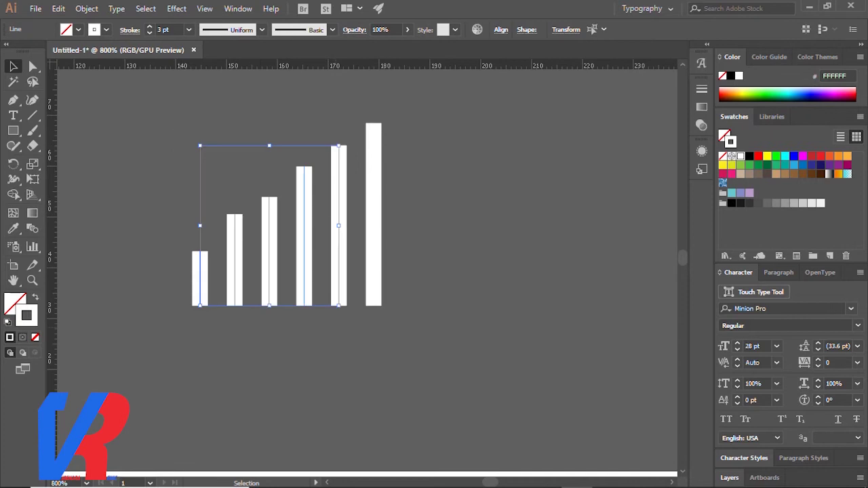
pyautogui.moveTo(268, 155); pyautogui.dragTo(269, 157)
pyautogui.hotkey('ctrl', 'shift', 'a')
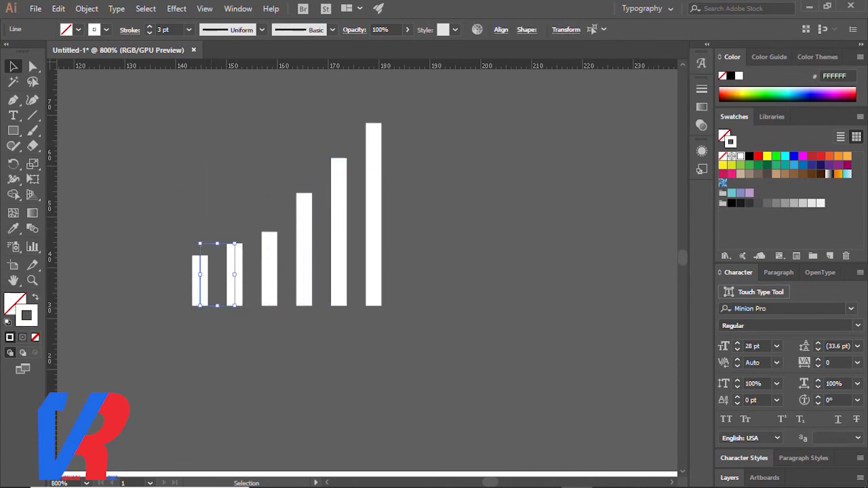
pyautogui.moveTo(217, 249); pyautogui.dragTo(217, 257)
pyautogui.click(191, 272)
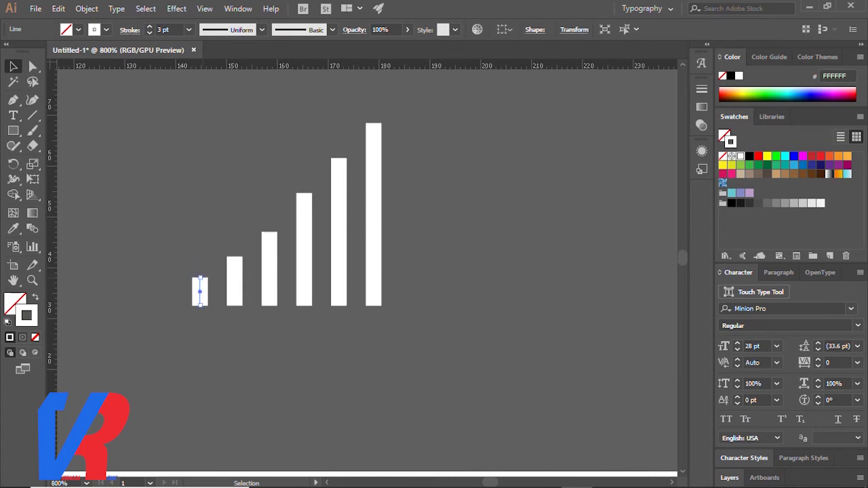
pyautogui.press('t')
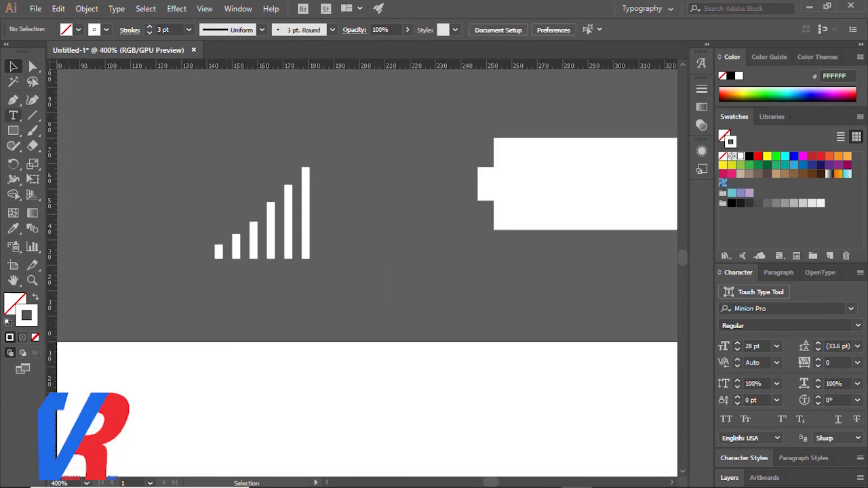
pyautogui.click(173, 157)
# Type the '4G' label and fill it white.
pyautogui.write('4G')
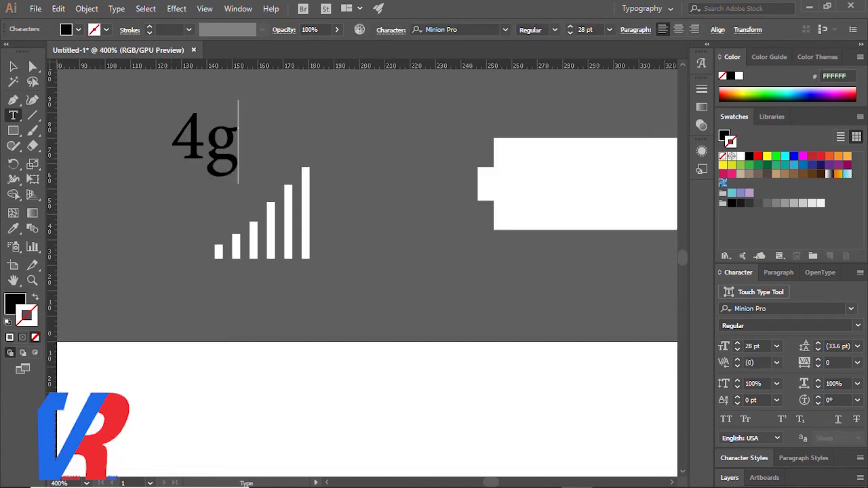
pyautogui.doubleClick(203, 129)
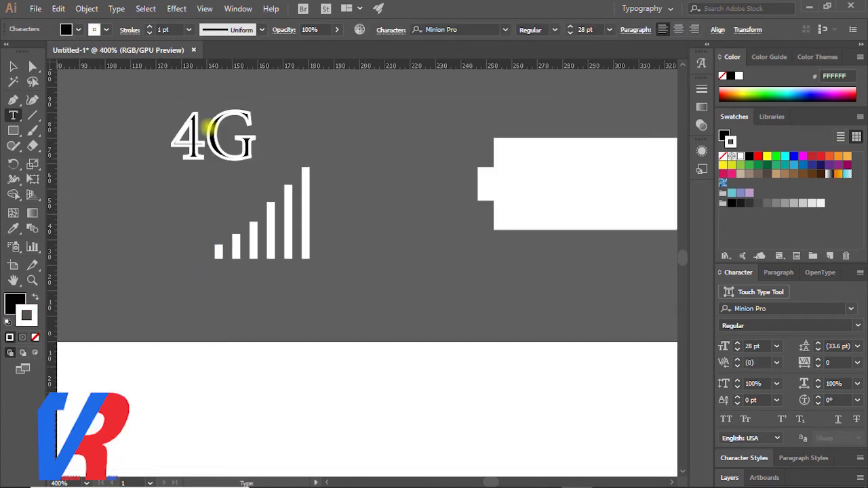
pyautogui.doubleClick(203, 132)
pyautogui.click(78, 29)
pyautogui.click(23, 44)
pyautogui.click(13, 66)
# Shrink the 4G label beside the signal bars and Alt-drag a second icon copy.
pyautogui.moveTo(203, 133); pyautogui.dragTo(229, 191)
pyautogui.moveTo(193, 159); pyautogui.dragTo(319, 267)
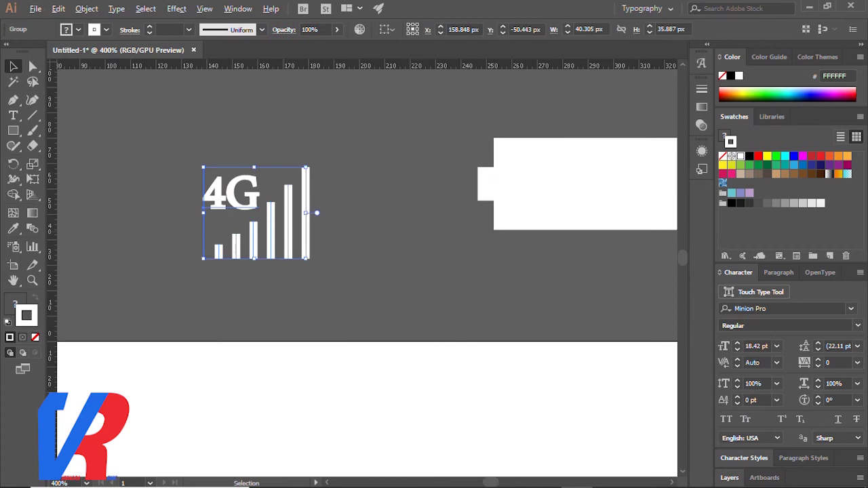
pyautogui.moveTo(132, 230); pyautogui.dragTo(129, 230)
pyautogui.click(298, 230)
pyautogui.keyDown('shift'); pyautogui.click(167, 237); pyautogui.keyUp('shift')
pyautogui.moveTo(279, 249)
pyautogui.mouseDown()
pyautogui.moveTo(371, 217)
pyautogui.moveTo(405, 182)
pyautogui.mouseUp()
# Select both 4G signal icons and move them slightly upward together.
pyautogui.scroll(2, 371, 217)
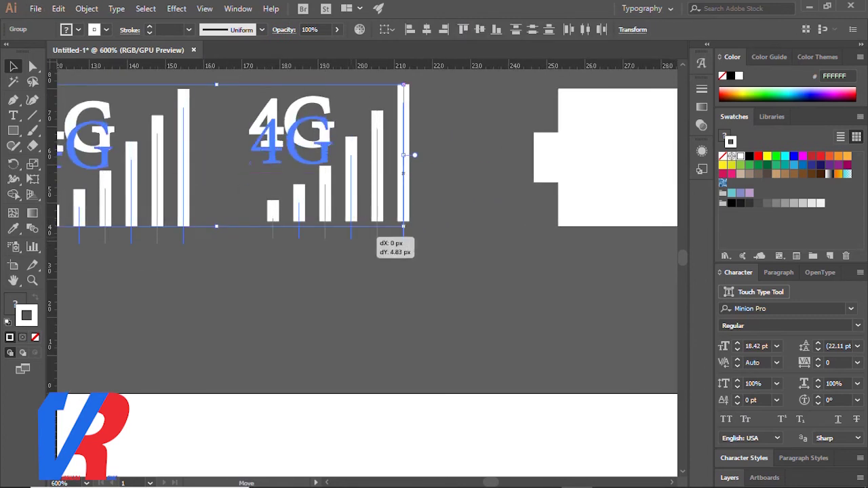
pyautogui.click(434, 223)
pyautogui.click(404, 196)
pyautogui.keyDown('shift'); pyautogui.click(157, 197); pyautogui.keyUp('shift')
pyautogui.moveTo(407, 200); pyautogui.dragTo(406, 178)
# Position the signal icons and battery along the phone's top status bar.
pyautogui.scroll(-6, 407, 204)
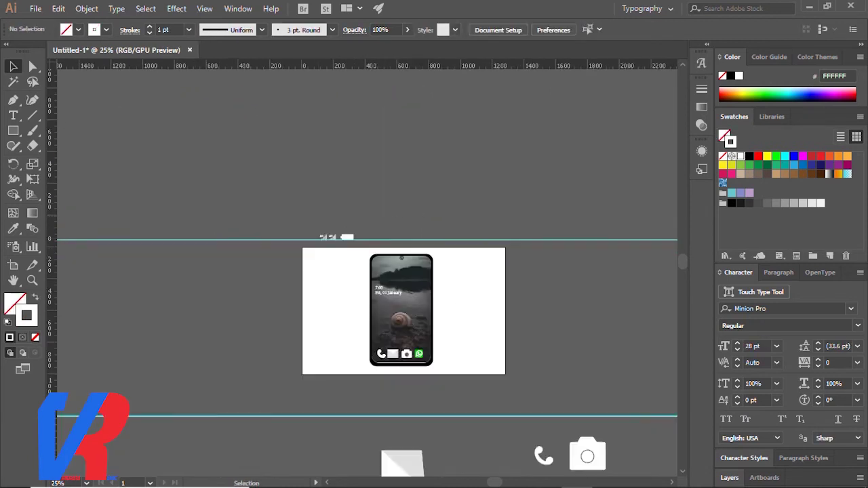
pyautogui.scroll(2, 317, 259)
pyautogui.scroll(2, 410, 268)
pyautogui.moveTo(103, 257); pyautogui.dragTo(407, 344)
pyautogui.scroll(3, 407, 345)
pyautogui.scroll(-1, 351, 321)
pyautogui.moveTo(351, 321); pyautogui.dragTo(370, 319)
pyautogui.hotkey('ctrl', 'shift', 'a')
# Release the clipping mask on the phone screen image.
pyautogui.scroll(1, 366, 285)
pyautogui.click(330, 287)
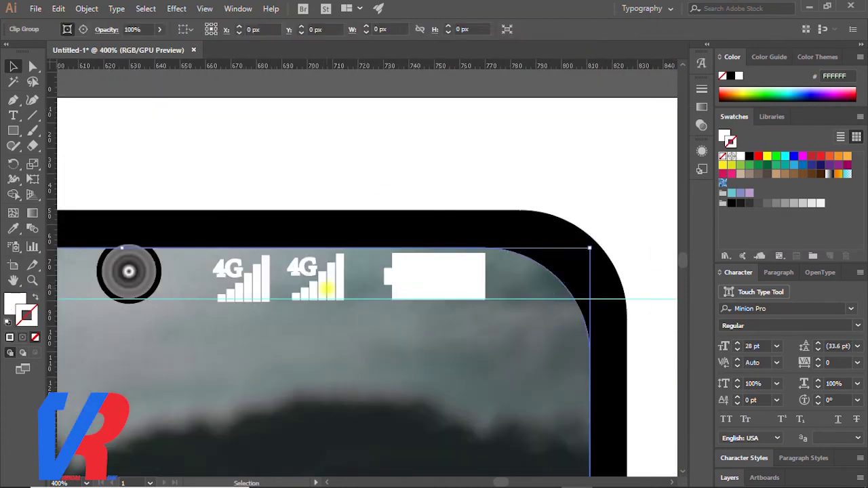
pyautogui.scroll(3, 330, 287)
pyautogui.rightClick(331, 270)
pyautogui.click(366, 339)
# Try 0.75 pt signal bars, undo it, and edit the two 4G texts.
pyautogui.click(318, 284)
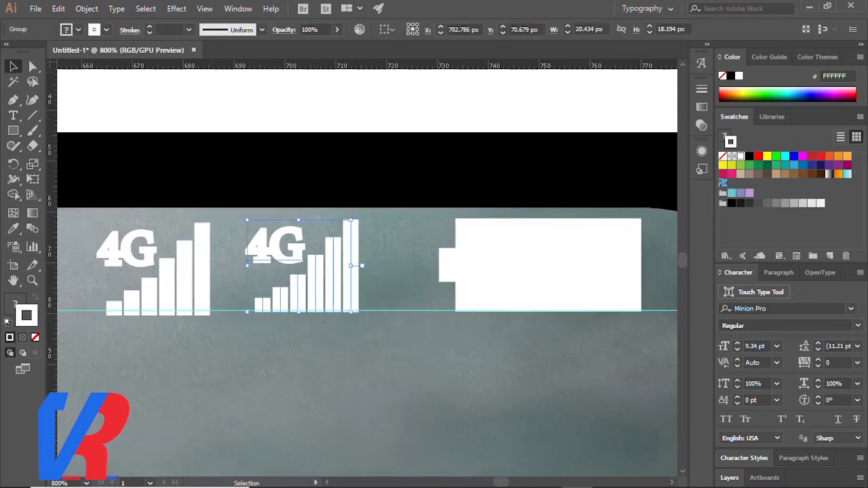
pyautogui.click(149, 33)
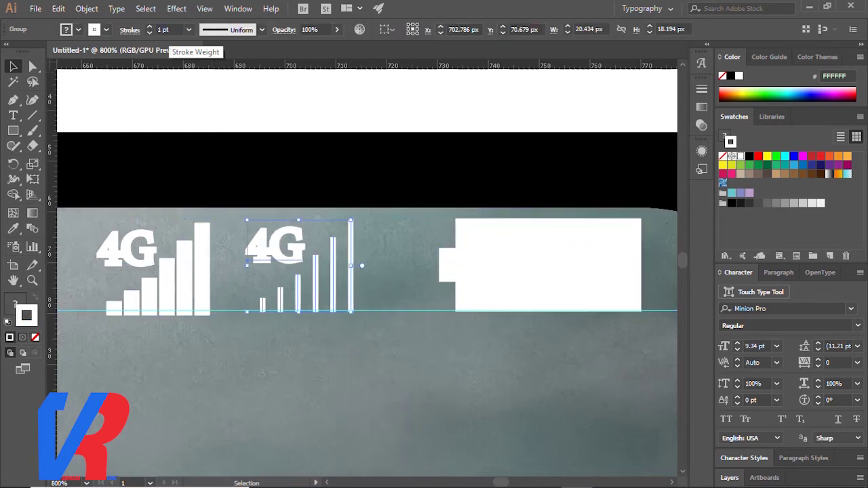
pyautogui.press('a')
pyautogui.hotkey('ctrl', 'z')
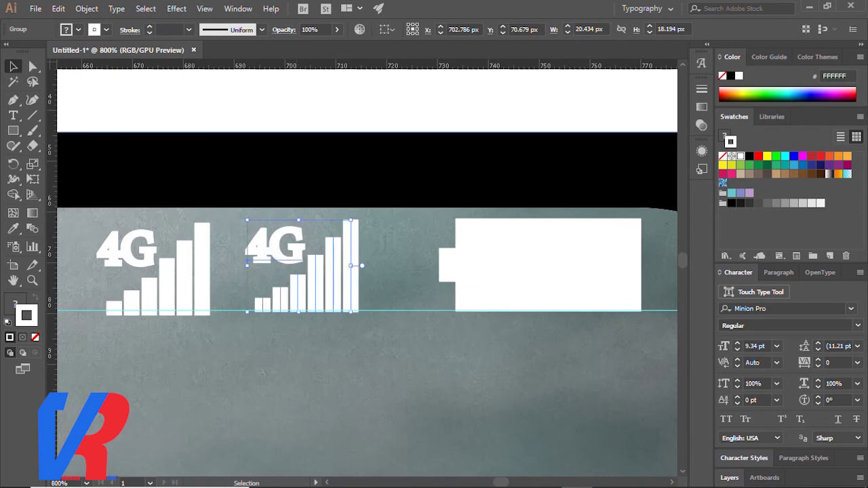
pyautogui.doubleClick(258, 246)
pyautogui.press('Escape')
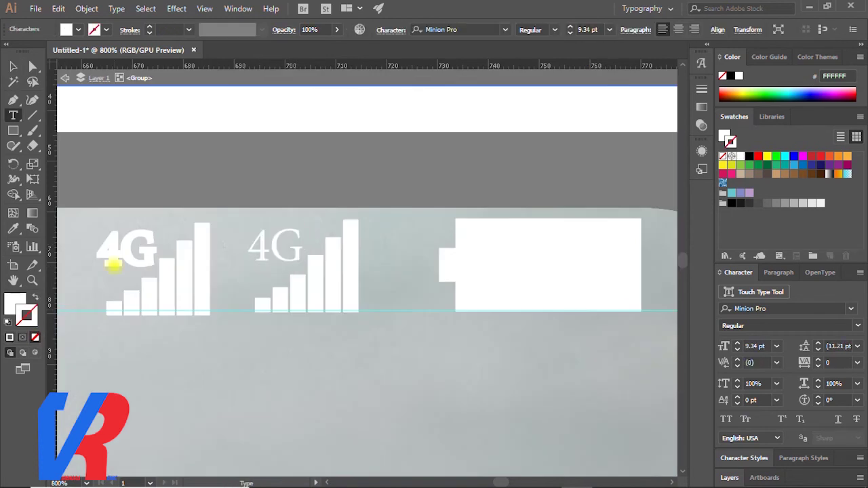
pyautogui.click(112, 261)
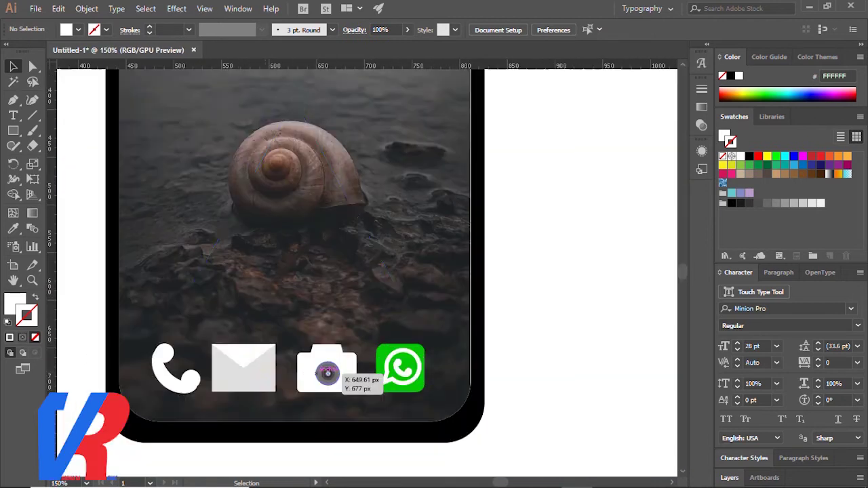
pyautogui.doubleClick(339, 380)
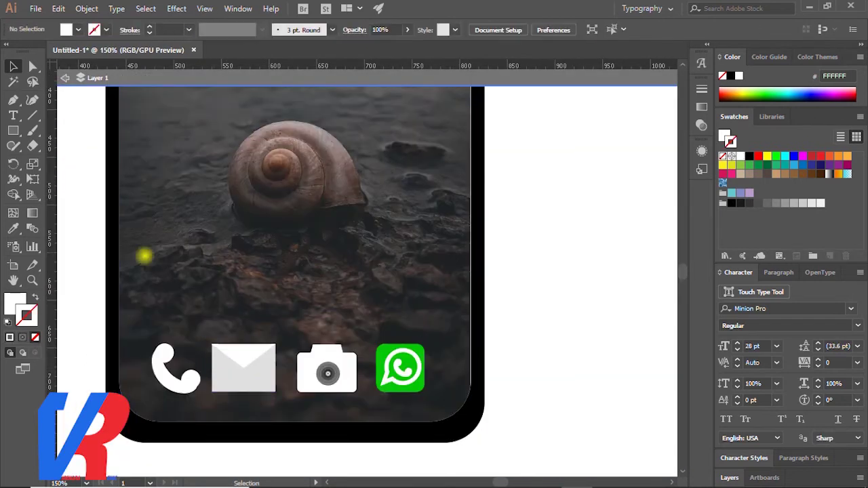
# Give the app icon row a Multiply drop shadow: 78% opacity, X 13, Y 28, blur 12 px.
pyautogui.click(229, 346)
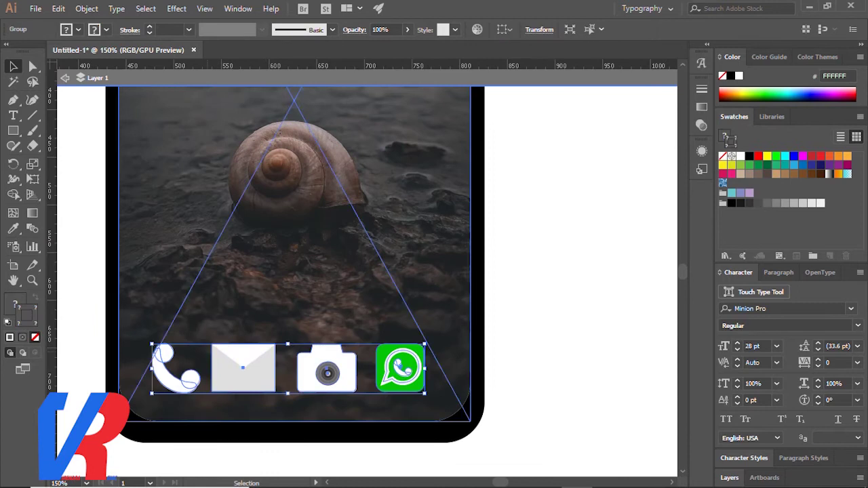
pyautogui.rightClick(244, 363)
pyautogui.click(176, 8)
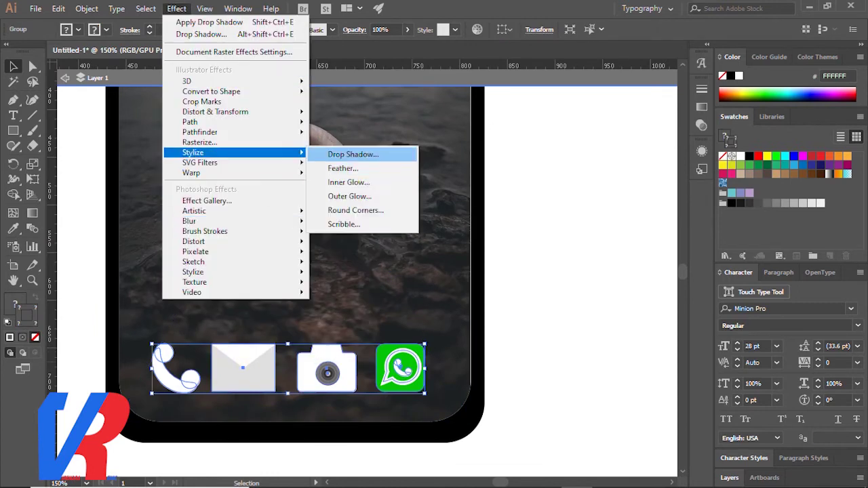
pyautogui.click(346, 153)
pyautogui.click(657, 242)
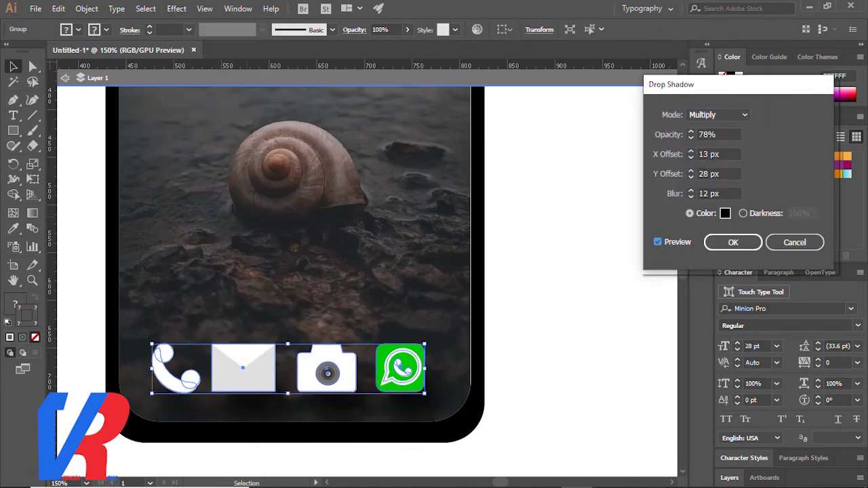
pyautogui.press('Return')
pyautogui.hotkey('ctrl', '-')
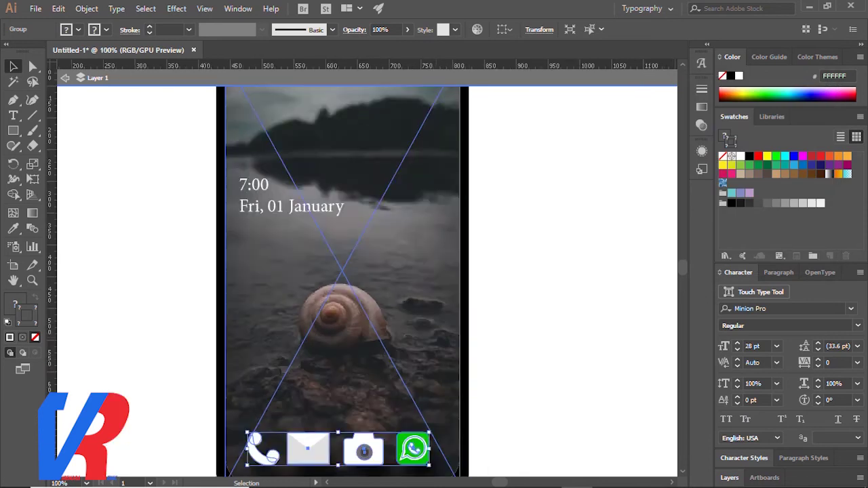
pyautogui.hotkey('ctrl', '-')
pyautogui.hotkey('ctrl', '+')
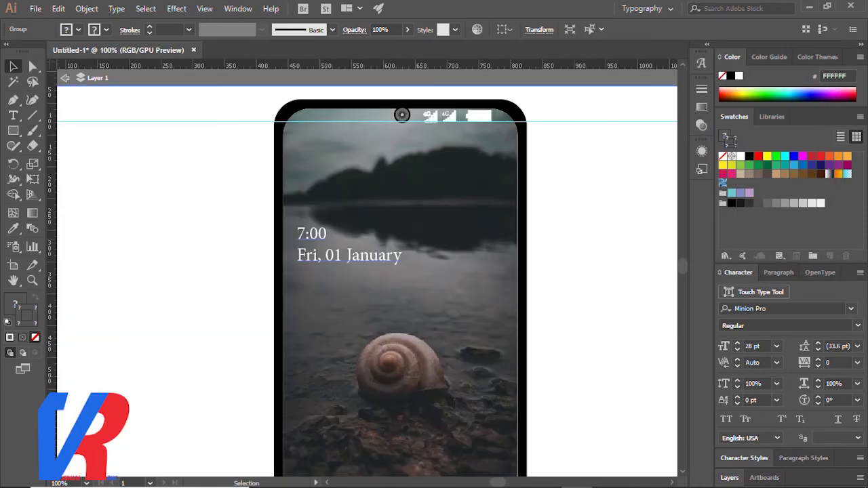
pyautogui.click(316, 234)
# Take 7:00 out of the text block and place it as point text top-left.
pyautogui.hotkey('ctrl', '-')
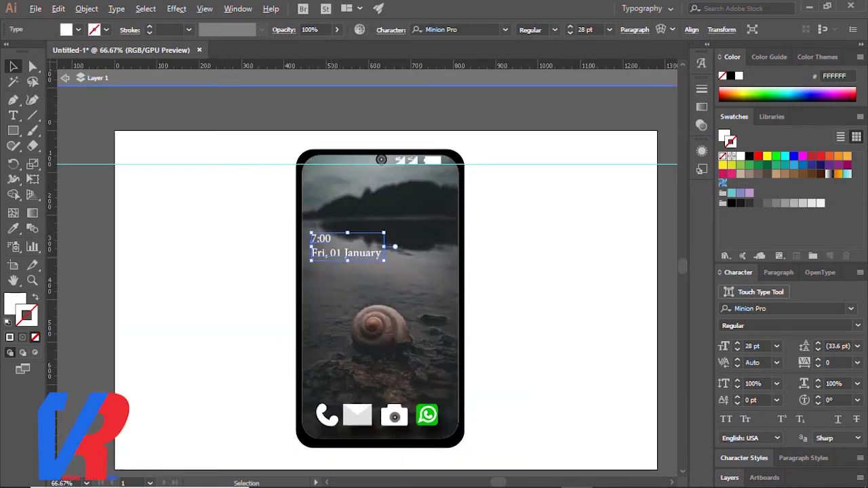
pyautogui.hotkey('ctrl', '+')
pyautogui.hotkey('ctrl', '+')
pyautogui.hotkey('ctrl', '-')
pyautogui.hotkey('ctrl', '-')
pyautogui.hotkey('ctrl', '-')
pyautogui.hotkey('ctrl', '+')
pyautogui.hotkey('ctrl', '+')
pyautogui.hotkey('ctrl', 'shift', 'a')
pyautogui.press('t')
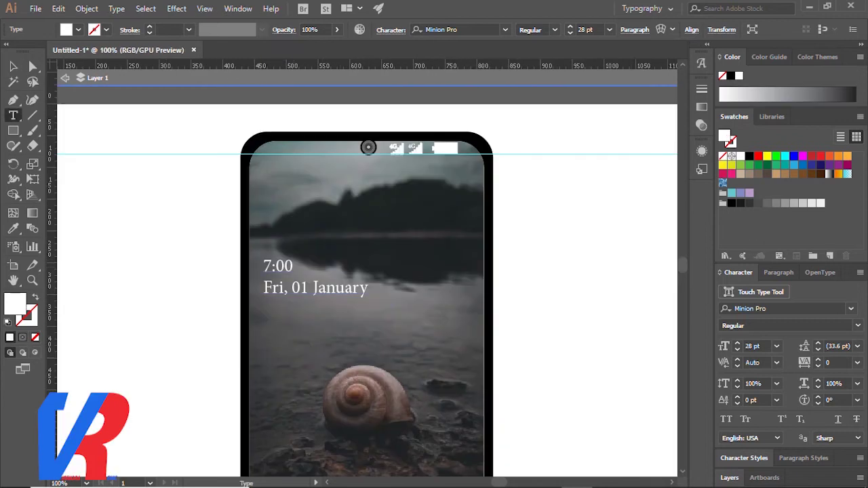
pyautogui.doubleClick(278, 265)
pyautogui.click(273, 146)
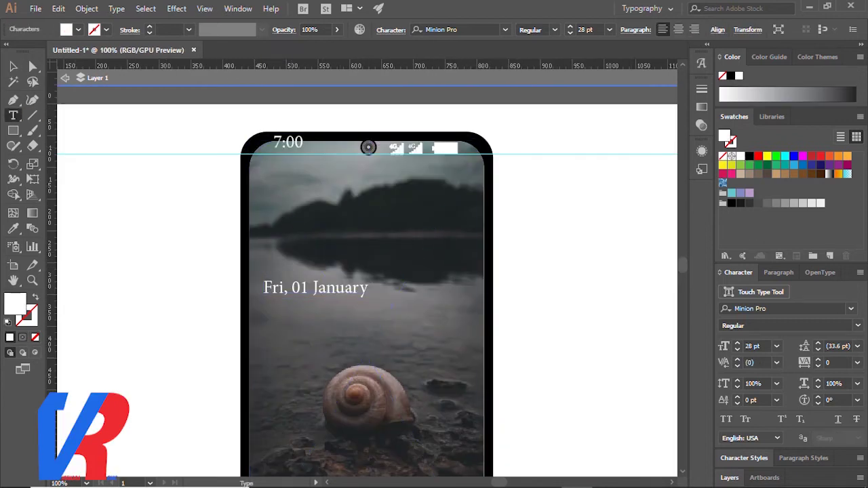
pyautogui.write('7:00')
pyautogui.hotkey('ctrl', '+')
pyautogui.hotkey('ctrl', '+')
pyautogui.hotkey('ctrl', '+')
pyautogui.press('Escape')
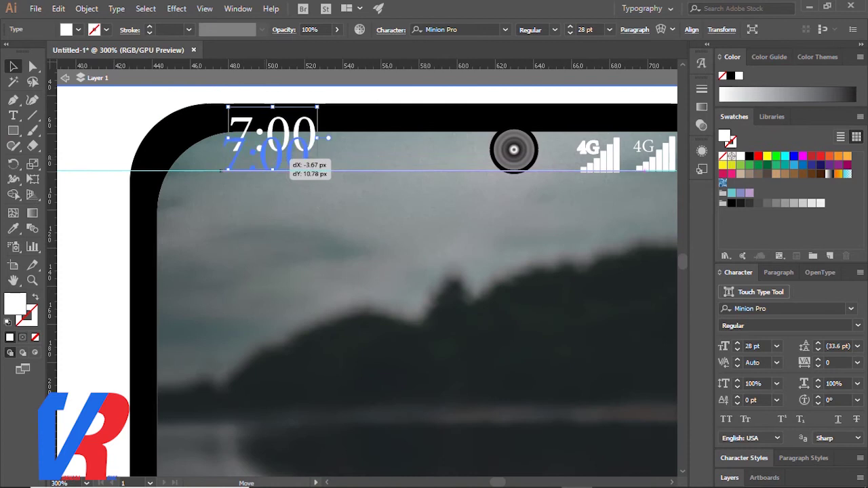
pyautogui.moveTo(222, 171); pyautogui.dragTo(219, 171)
# Drag a copy of the whole phone mockup to stand beside the original.
pyautogui.hotkey('ctrl', '-')
pyautogui.hotkey('ctrl', '-')
pyautogui.hotkey('ctrl', '-')
pyautogui.hotkey('ctrl', 'shift', 'a')
pyautogui.hotkey('ctrl', '+')
pyautogui.hotkey('ctrl', '+')
pyautogui.hotkey('ctrl', '+')
pyautogui.hotkey('ctrl', '-')
pyautogui.hotkey('ctrl', '-')
pyautogui.hotkey('ctrl', '-')
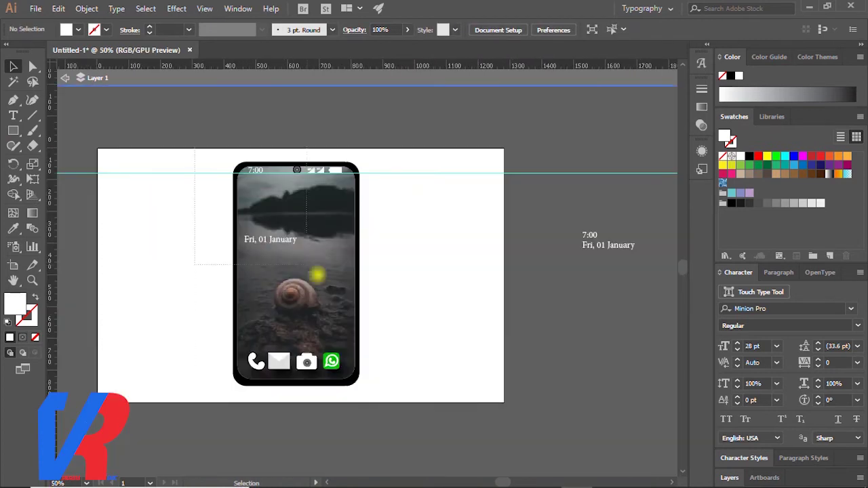
pyautogui.click(296, 271)
pyautogui.moveTo(296, 271)
pyautogui.mouseDown()
pyautogui.moveTo(195, 271)
pyautogui.moveTo(370, 271)
pyautogui.moveTo(192, 275)
pyautogui.mouseUp()
# Move the camera icon into the left phone's lower-right corner.
pyautogui.hotkey('ctrl', '+')
pyautogui.hotkey('ctrl', '+')
pyautogui.hotkey('ctrl', '-')
pyautogui.scroll(-2, 236, 339)
pyautogui.click(236, 339)
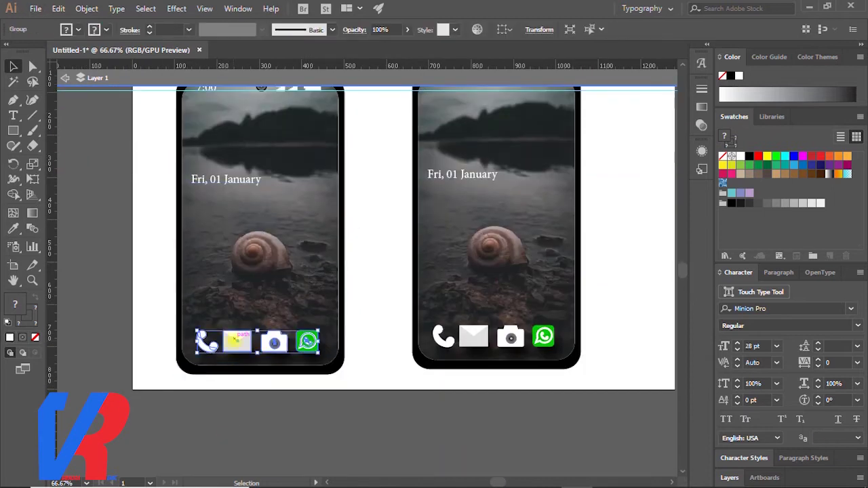
pyautogui.click(339, 448)
pyautogui.moveTo(278, 441); pyautogui.dragTo(316, 348)
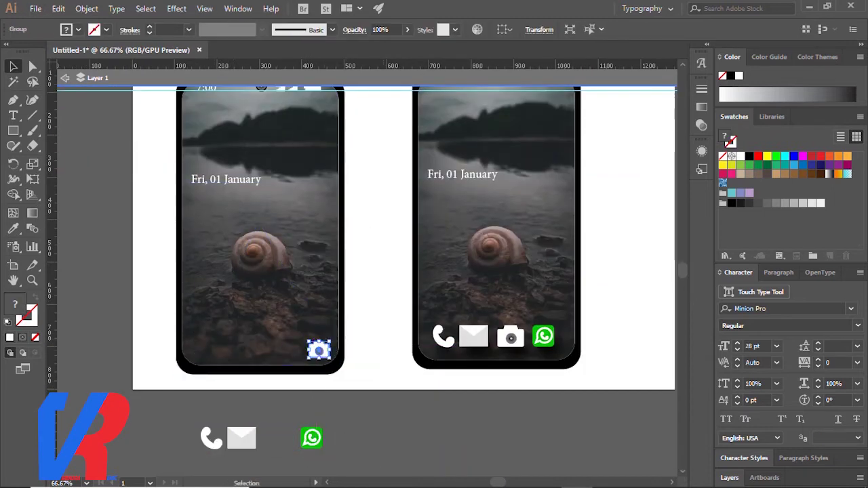
# Draw a thin white rectangle bar below the artboard.
pyautogui.hotkey('ctrl', '+')
pyautogui.press('m')
pyautogui.scroll(-3, 183, 380)
pyautogui.moveTo(175, 368); pyautogui.dragTo(183, 396)
pyautogui.hotkey('ctrl', '+')
pyautogui.hotkey('ctrl', '+')
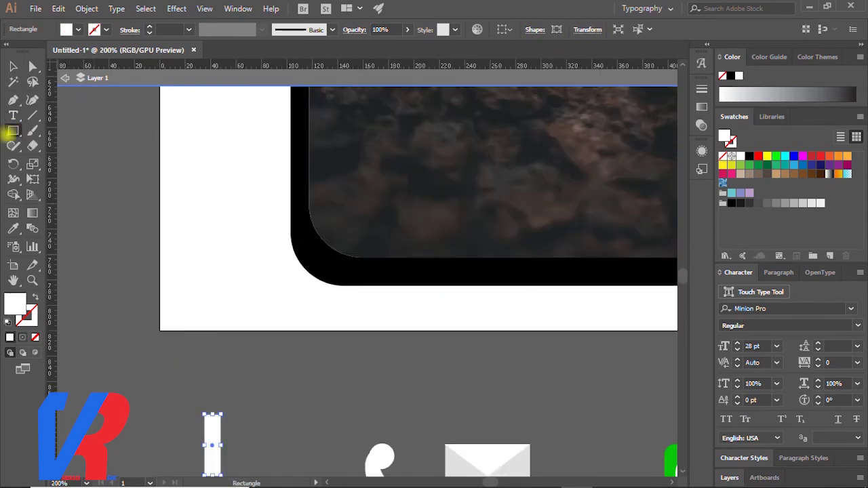
# Draw a wider rectangle block on top of the thin bar.
pyautogui.moveTo(14, 130); pyautogui.dragTo(74, 130)
pyautogui.hotkey('ctrl', '+')
pyautogui.hotkey('ctrl', '+')
pyautogui.hotkey('ctrl', '+')
pyautogui.click(209, 271)
pyautogui.moveTo(236, 282)
pyautogui.mouseDown()
pyautogui.moveTo(311, 335)
pyautogui.moveTo(334, 340)
pyautogui.mouseUp()
# Add anchor points to the block and pull its top corners outward to flare.
pyautogui.moveTo(13, 99); pyautogui.dragTo(67, 131)
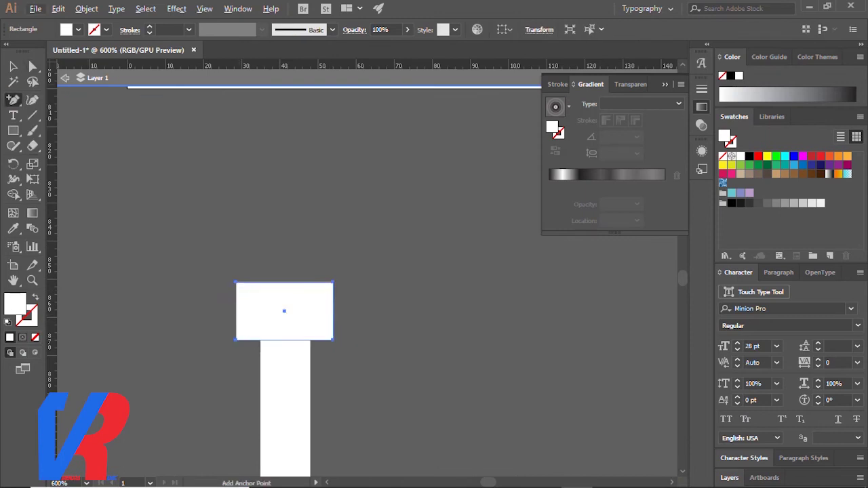
pyautogui.moveTo(13, 99); pyautogui.dragTo(67, 129)
pyautogui.click(236, 339)
pyautogui.hotkey('ctrl', 'z')
pyautogui.moveTo(13, 100); pyautogui.dragTo(67, 115)
pyautogui.scroll(2, 242, 290)
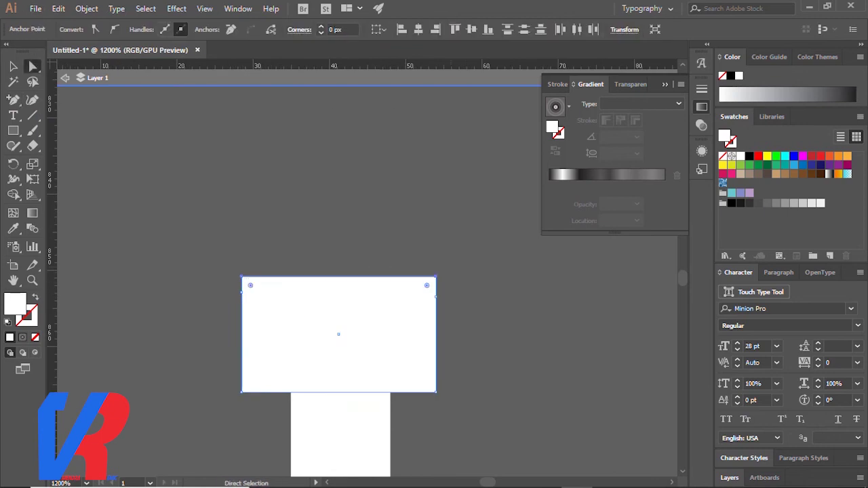
pyautogui.moveTo(435, 277); pyautogui.dragTo(455, 267)
pyautogui.moveTo(242, 277); pyautogui.dragTo(229, 267)
pyautogui.click(329, 242)
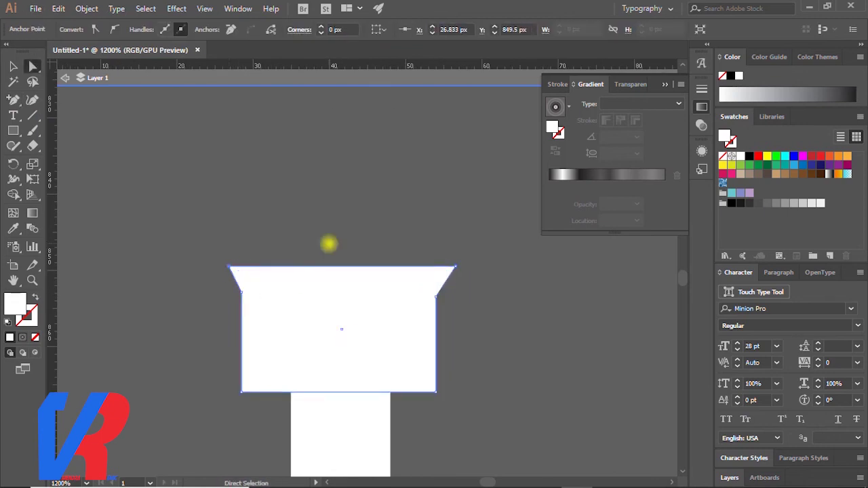
# Shrink the torch shape to icon size and move it toward the left phone.
pyautogui.scroll(-4, 324, 255)
pyautogui.scroll(1, 310, 301)
pyautogui.click(312, 302)
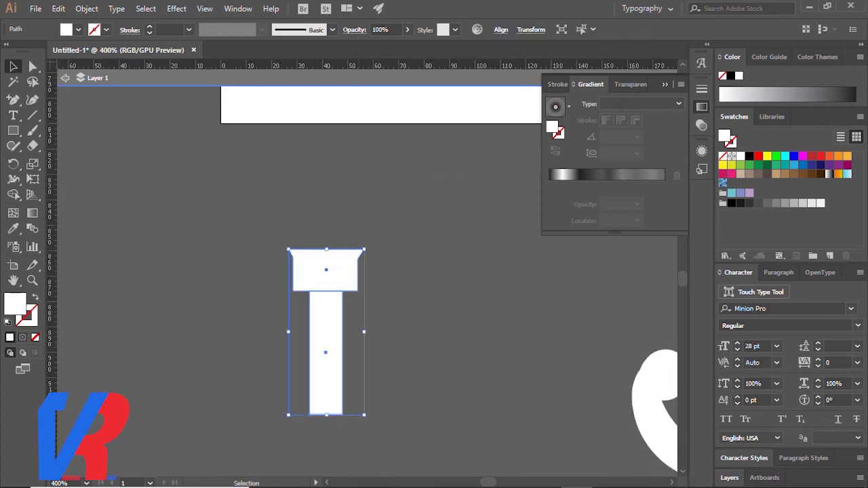
pyautogui.moveTo(342, 413); pyautogui.dragTo(350, 393)
pyautogui.scroll(-4, 350, 393)
pyautogui.moveTo(257, 344)
pyautogui.mouseDown()
pyautogui.moveTo(339, 244)
pyautogui.moveTo(383, 245)
pyautogui.mouseUp()
pyautogui.scroll(-2, 339, 244)
# Nudge the camera icon level with the torch in the lower corner.
pyautogui.scroll(3, 319, 246)
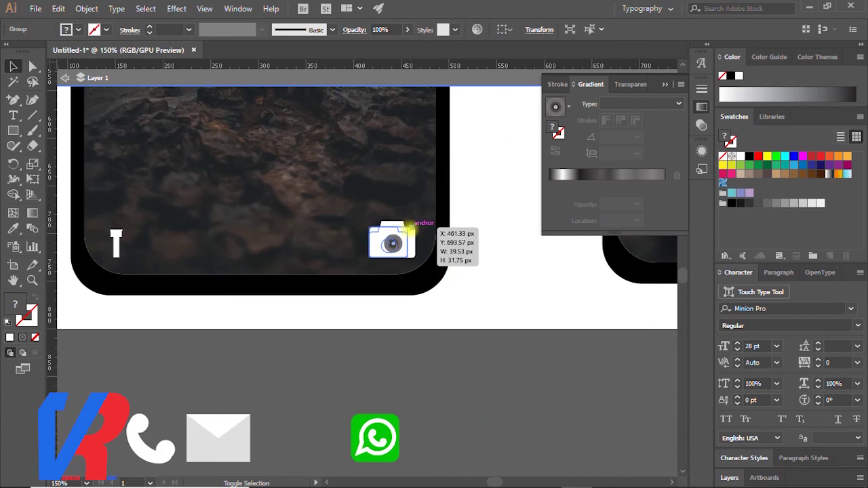
pyautogui.hotkey('ctrl', 'shift', 'a')
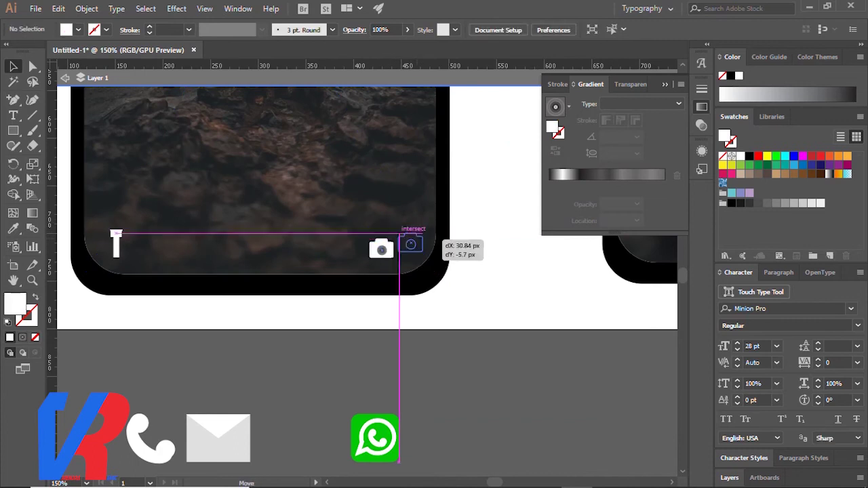
pyautogui.moveTo(411, 244); pyautogui.dragTo(412, 245)
pyautogui.scroll(-3, 379, 271)
pyautogui.scroll(2, 319, 203)
# Delete the left phone's date and 7:00 texts and bring over the spare time/date.
pyautogui.click(268, 267)
pyautogui.press('Delete')
pyautogui.click(239, 128)
pyautogui.press('Delete')
pyautogui.scroll(-4, 284, 227)
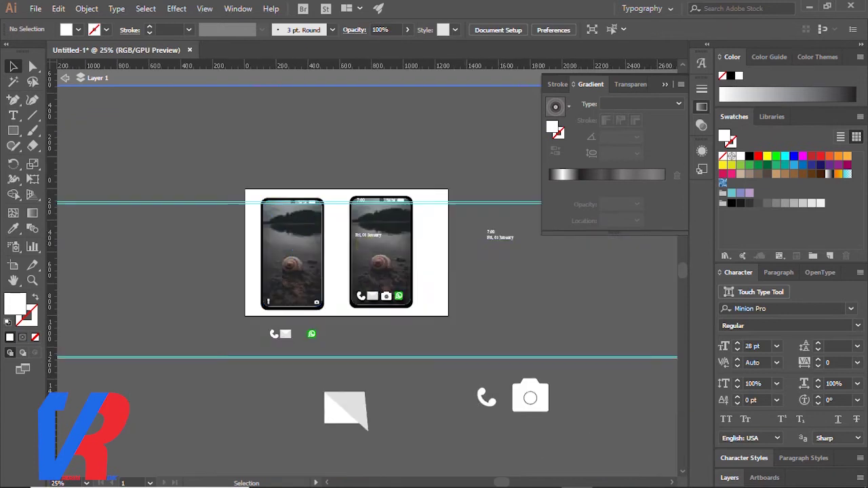
pyautogui.moveTo(499, 235); pyautogui.dragTo(291, 244)
pyautogui.scroll(5, 291, 244)
# Bring the time/date text to front and make it a centred '7:00AM'.
pyautogui.rightClick(312, 296)
pyautogui.click(562, 227)
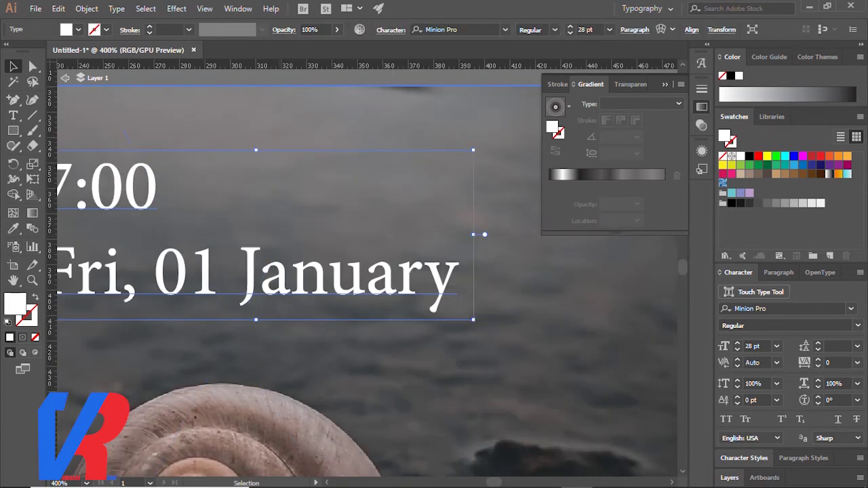
pyautogui.press('t')
pyautogui.click(170, 188)
pyautogui.scroll(-1, 405, 197)
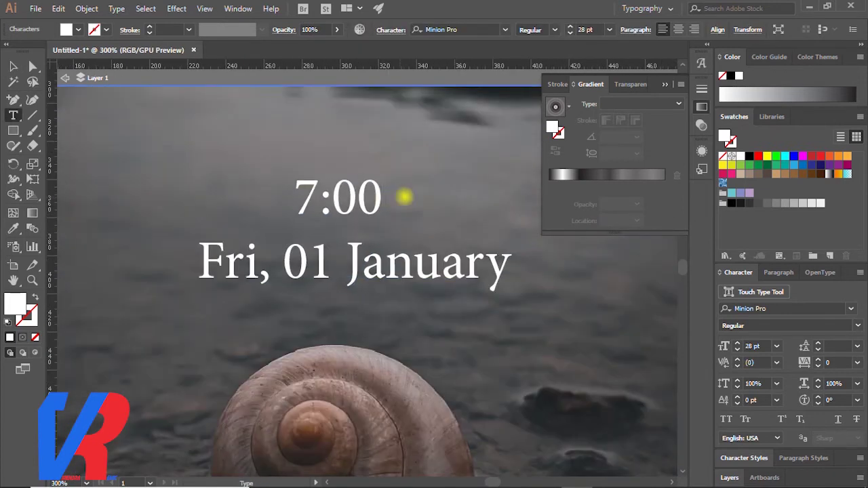
pyautogui.write('AM')
pyautogui.scroll(-2, 364, 205)
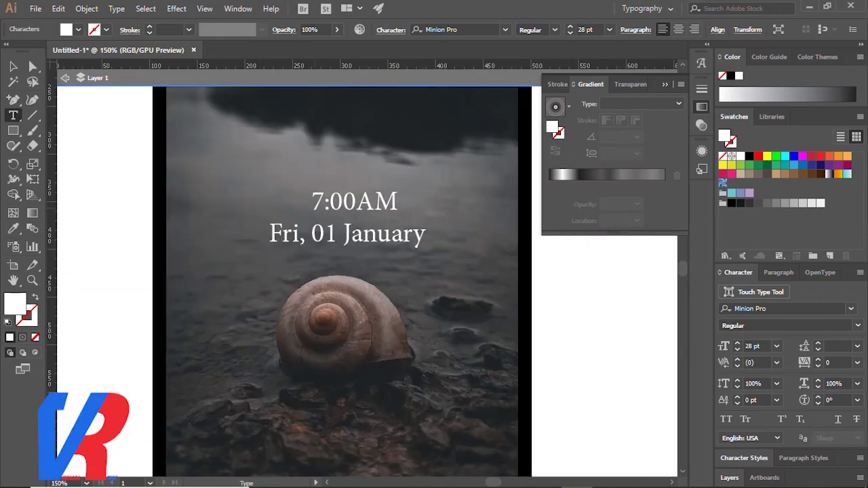
pyautogui.scroll(-2, 432, 420)
pyautogui.scroll(-2, 432, 420)
pyautogui.scroll(-1, 432, 421)
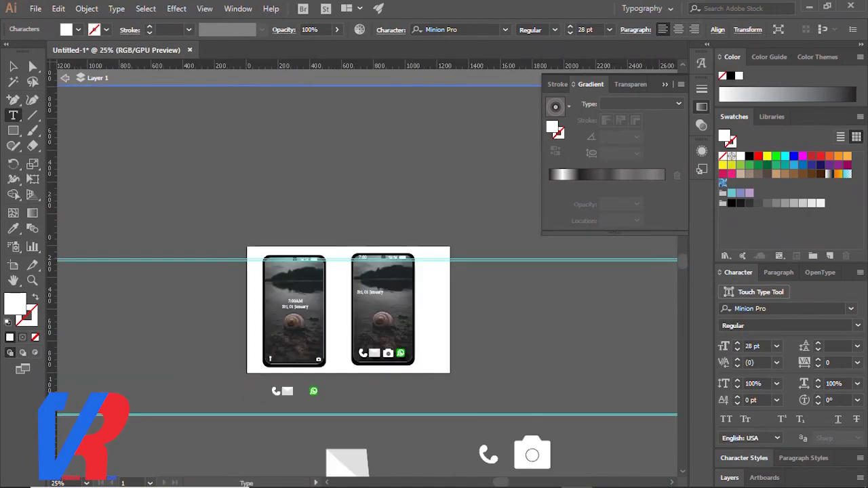
# Draw a short vertical line beside the right phone.
pyautogui.press('\\')
pyautogui.scroll(5, 387, 273)
pyautogui.moveTo(374, 279); pyautogui.dragTo(372, 328)
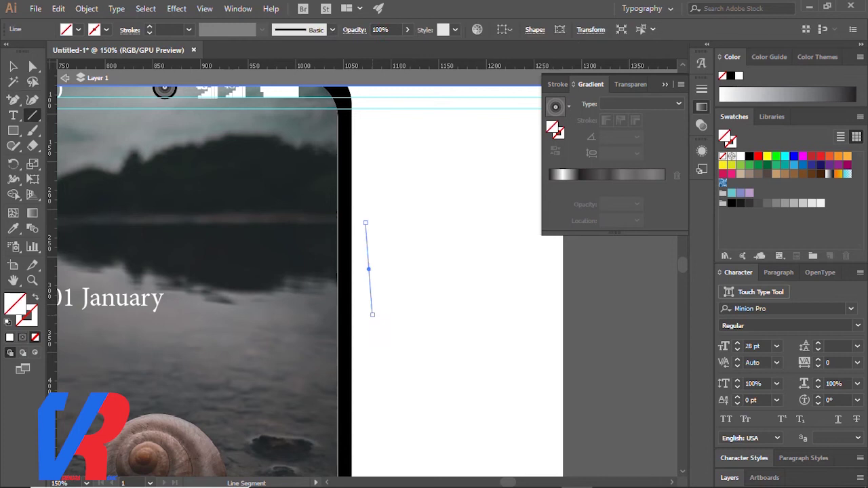
# Stroke the line black and duplicate it into two side buttons on the right phone.
pyautogui.click(730, 76)
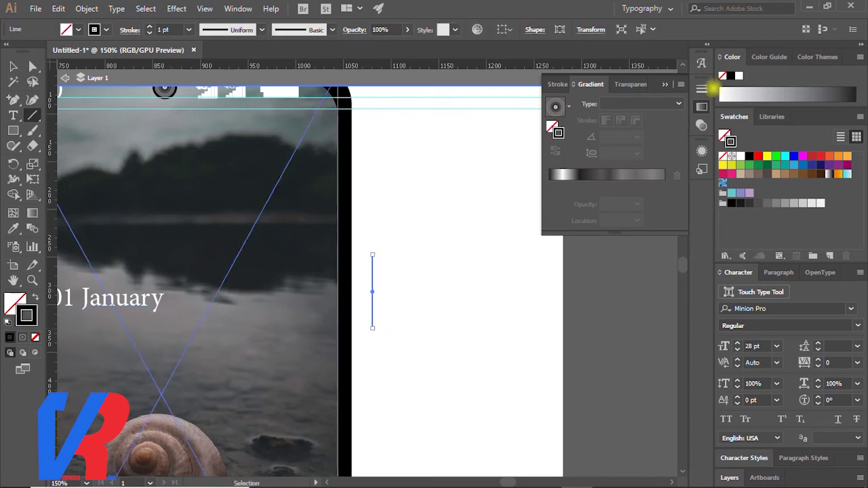
pyautogui.scroll(-3, 372, 291)
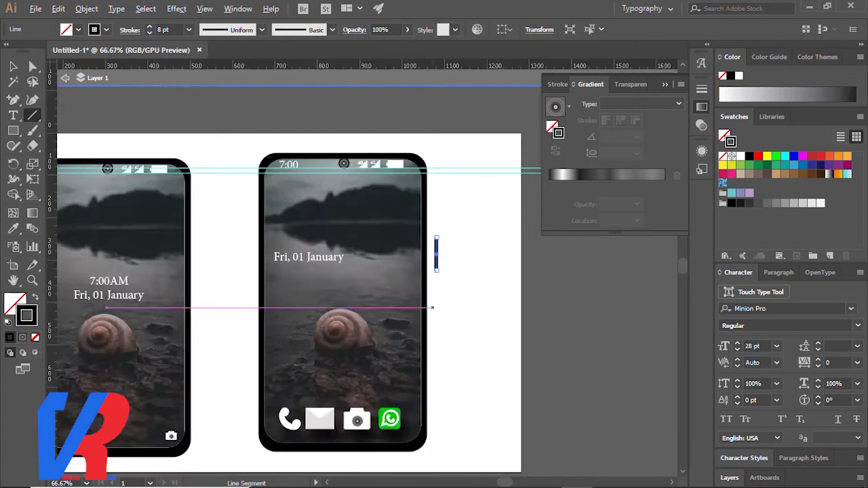
pyautogui.scroll(5, 397, 271)
pyautogui.press('v')
pyautogui.moveTo(399, 246); pyautogui.dragTo(396, 330)
pyautogui.moveTo(396, 330); pyautogui.dragTo(395, 163)
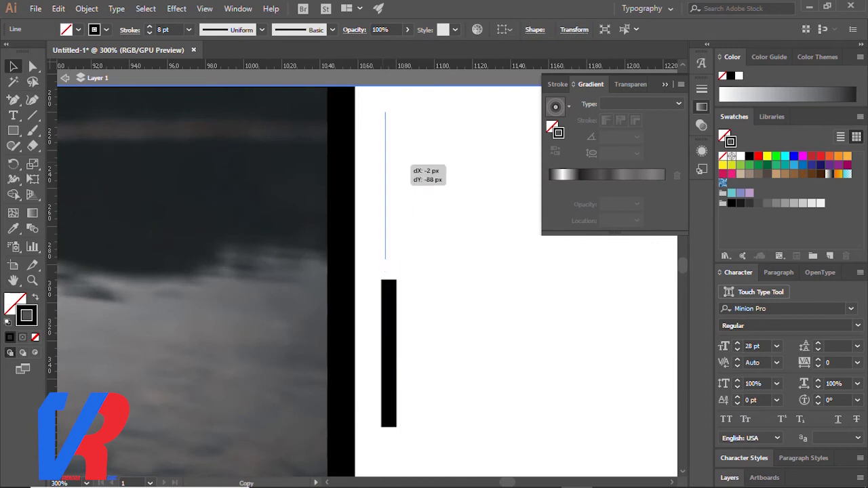
pyautogui.moveTo(389, 113); pyautogui.dragTo(406, 205)
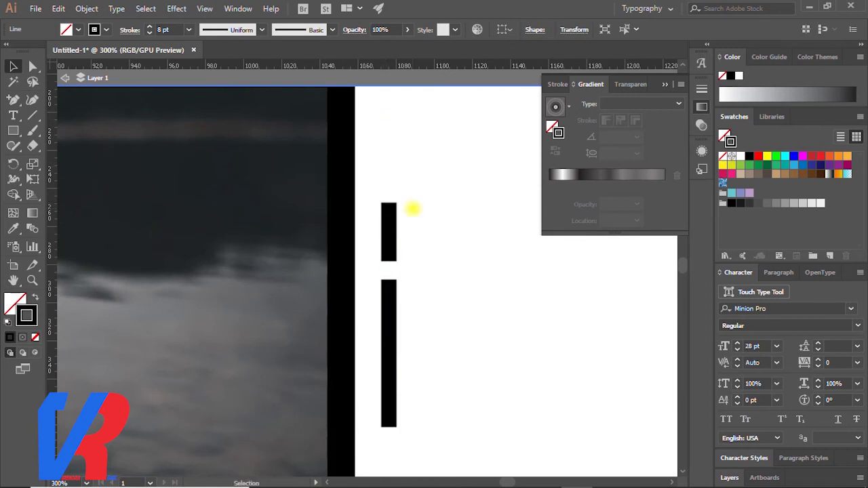
# Align the side buttons to the phone edge and copy one onto the left phone.
pyautogui.hotkey('ctrl', '-')
pyautogui.hotkey('ctrl', 'a')
pyautogui.hotkey('shift', 'Left')
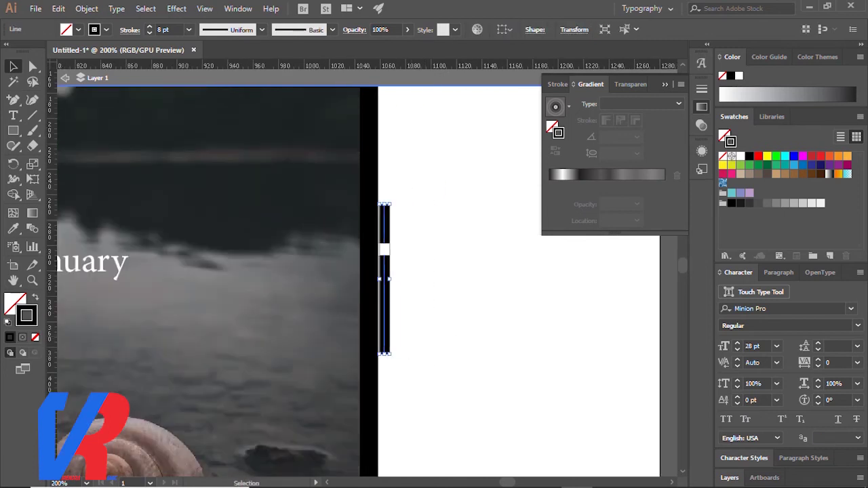
pyautogui.hotkey('ctrl', 'shift', 'a')
pyautogui.hotkey('ctrl', '-')
pyautogui.hotkey('ctrl', '-')
pyautogui.hotkey('ctrl', '-')
pyautogui.hotkey('ctrl', '+')
pyautogui.hotkey('ctrl', '+')
pyautogui.hotkey('ctrl', '-')
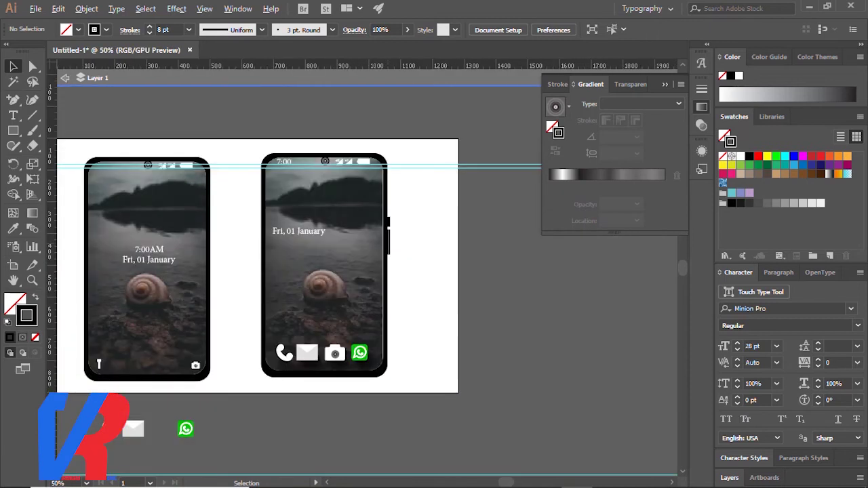
pyautogui.moveTo(389, 236); pyautogui.dragTo(214, 236)
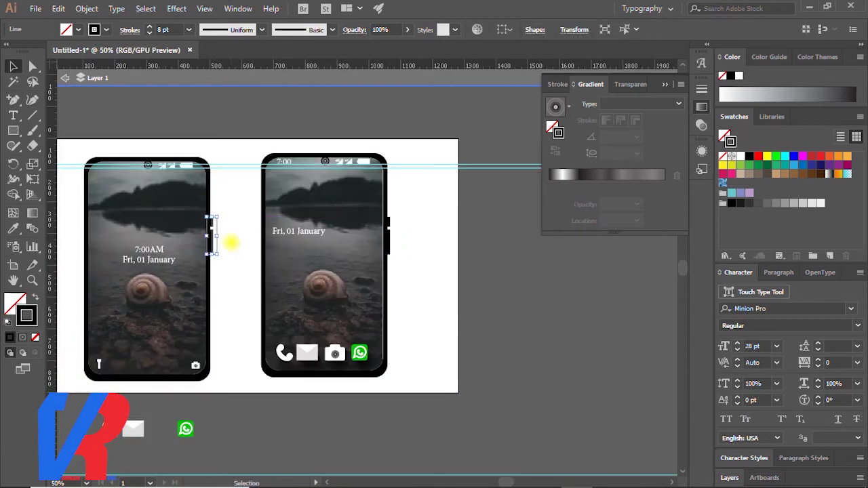
pyautogui.click(231, 243)
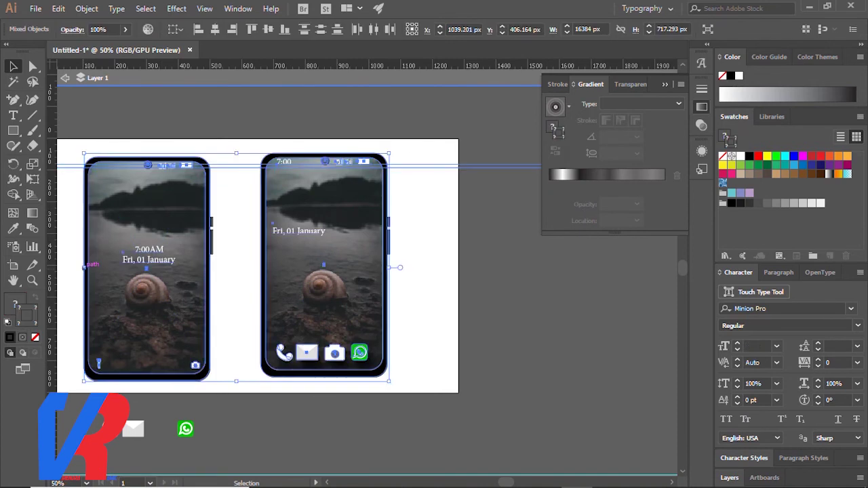
# Zoom in on the gap between the phones and select the path beside the white screen.
pyautogui.hotkey('ctrl', '+')
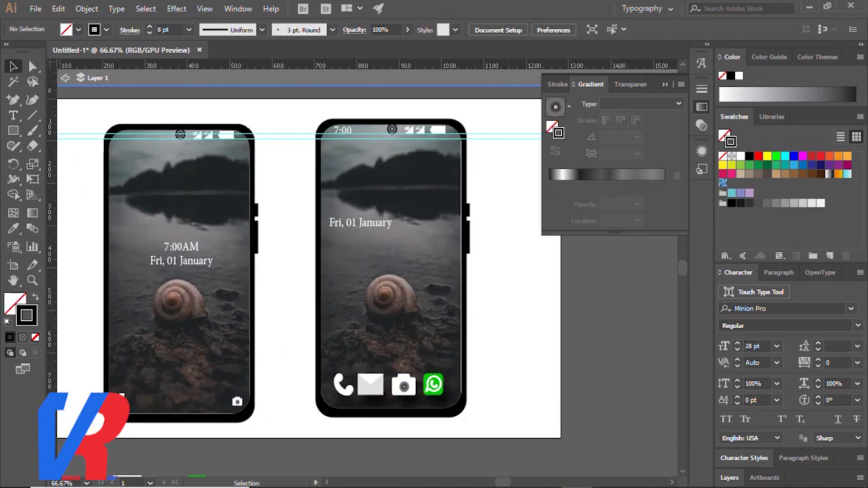
pyautogui.hotkey('ctrl', '+')
pyautogui.hotkey('ctrl', '+')
pyautogui.click(257, 283)
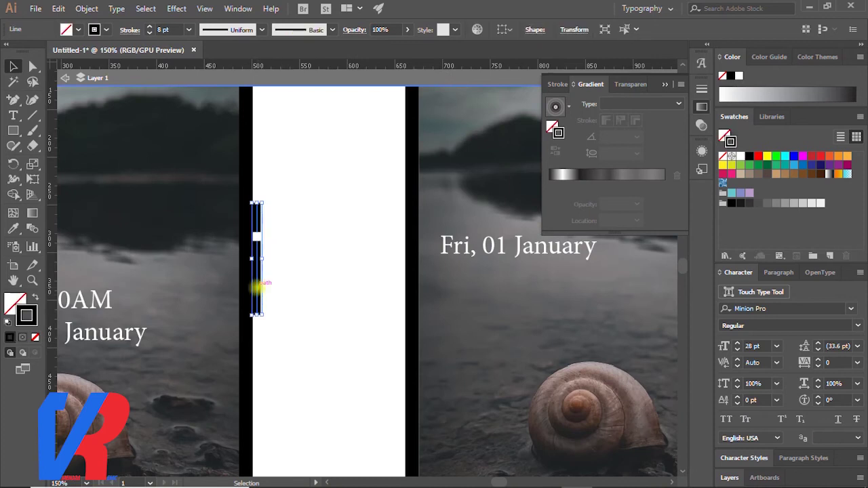
pyautogui.hotkey('ctrl', 'shift', 'a')
pyautogui.hotkey('ctrl', '0')
# Draw a small black circle over the left phone's camera lens.
pyautogui.hotkey('ctrl', '+')
pyautogui.hotkey('ctrl', '+')
pyautogui.hotkey('ctrl', '+')
pyautogui.click(407, 257)
pyautogui.click(474, 266)
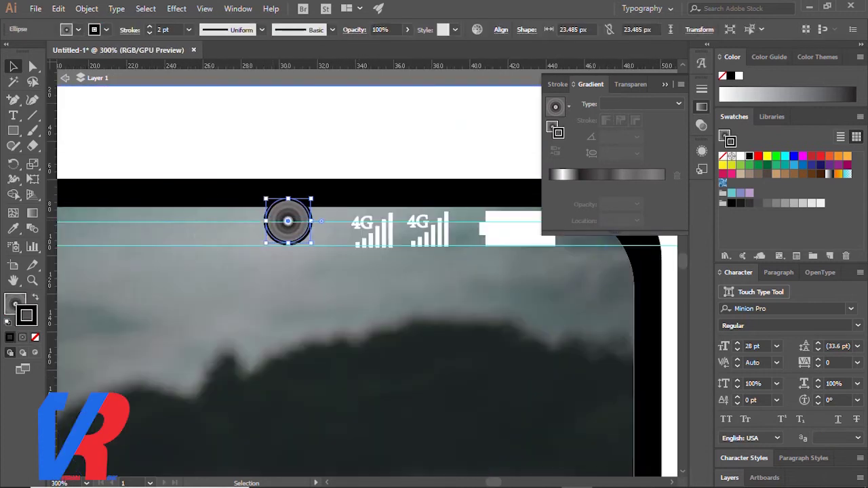
pyautogui.moveTo(288, 221); pyautogui.dragTo(288, 243)
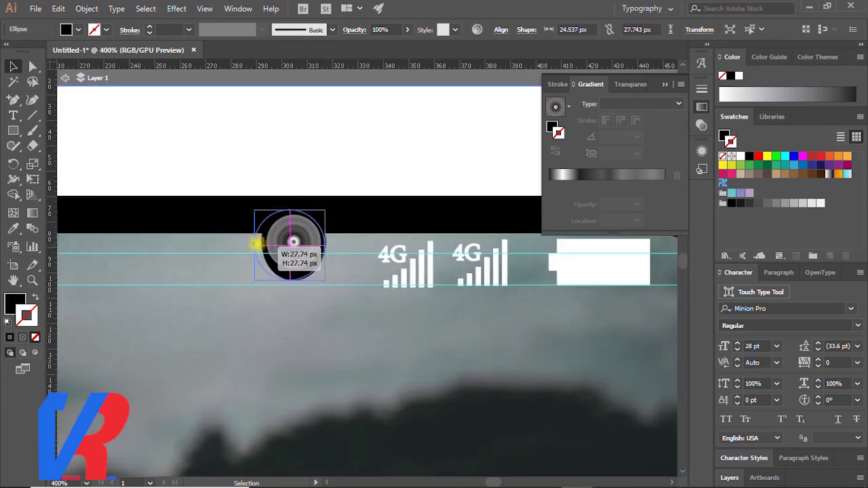
# Draw a black circle near the right phone's camera, undo the extra one, and zoom in.
pyautogui.moveTo(258, 243); pyautogui.dragTo(310, 248)
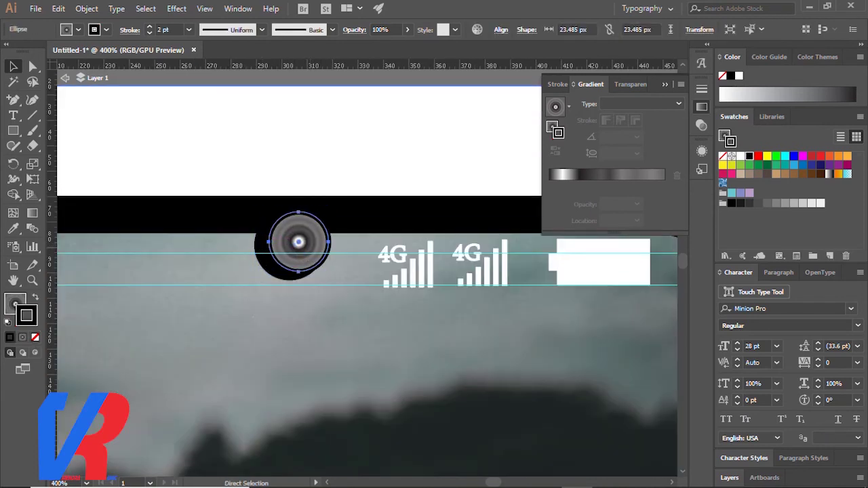
pyautogui.hotkey('ctrl', 'z')
pyautogui.hotkey('ctrl', 'shift', 'a')
pyautogui.scroll(1, 293, 248)
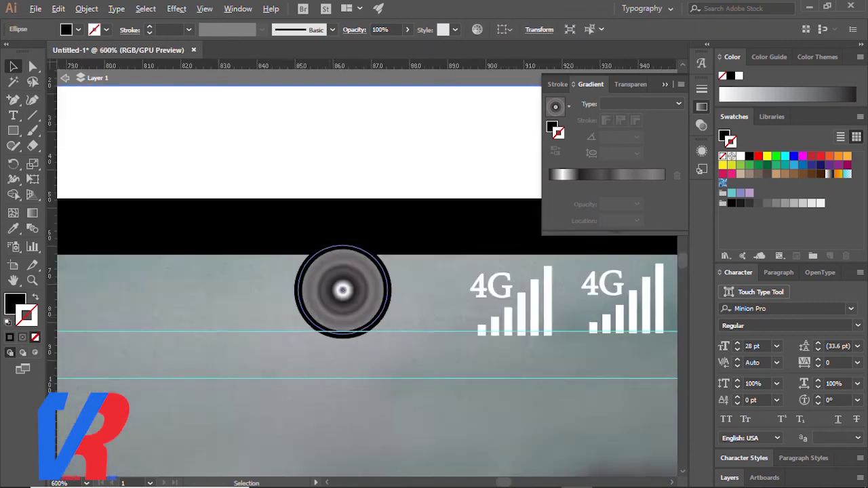
pyautogui.hotkey('ctrl', '+')
pyautogui.hotkey('ctrl', '+')
# Nudge and enlarge the black circle so it rings the camera lens, then deselect.
pyautogui.press('Down')
pyautogui.press('Down')
pyautogui.press('Down')
pyautogui.press('Down')
pyautogui.press('Down')
pyautogui.press('Right')
pyautogui.press('Right')
pyautogui.moveTo(407, 332)
pyautogui.mouseDown()
pyautogui.moveTo(387, 299)
pyautogui.moveTo(427, 339)
pyautogui.mouseUp()
pyautogui.moveTo(376, 319); pyautogui.dragTo(373, 335)
pyautogui.hotkey('ctrl', '-')
pyautogui.hotkey('ctrl', '-')
pyautogui.hotkey('ctrl', '-')
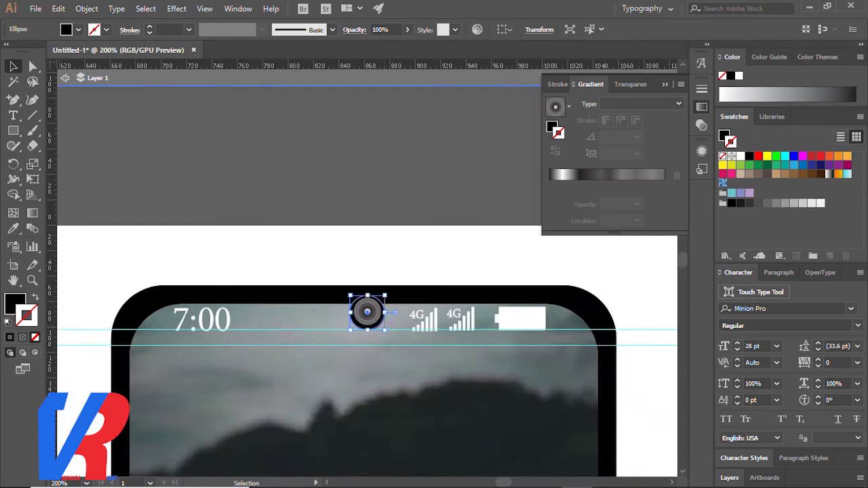
pyautogui.hotkey('ctrl', '+')
pyautogui.hotkey('ctrl', '+')
pyautogui.hotkey('ctrl', '+')
pyautogui.hotkey('ctrl', 'shift', 'a')
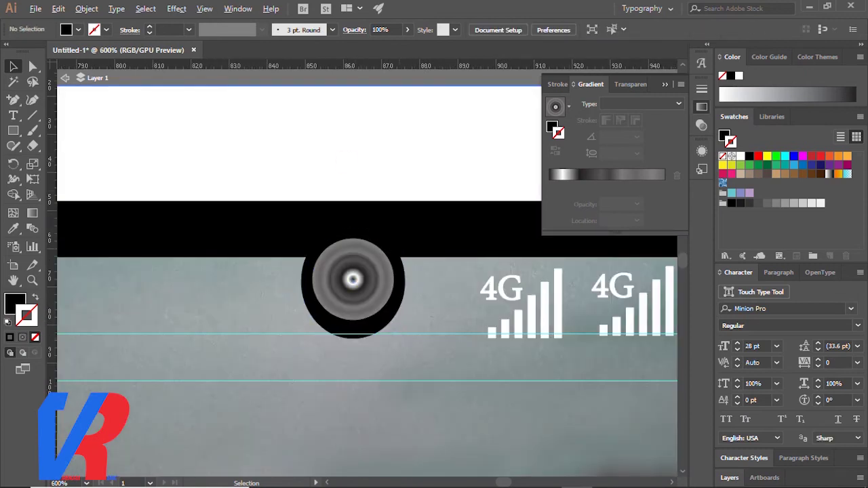
pyautogui.hotkey('ctrl', '-')
pyautogui.hotkey('ctrl', '-')
pyautogui.hotkey('ctrl', '-')
pyautogui.hotkey('ctrl', '-')
pyautogui.scroll(-2, 358, 180)
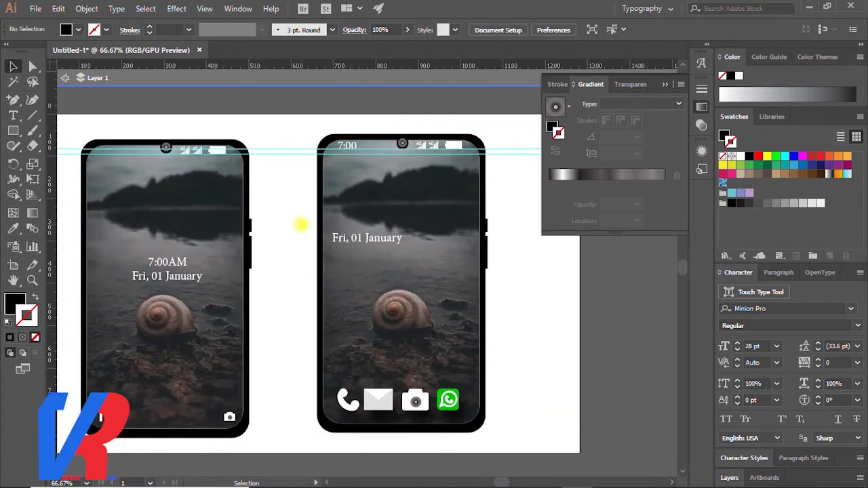
pyautogui.click(224, 224)
pyautogui.hscroll(-1, 366, 271)
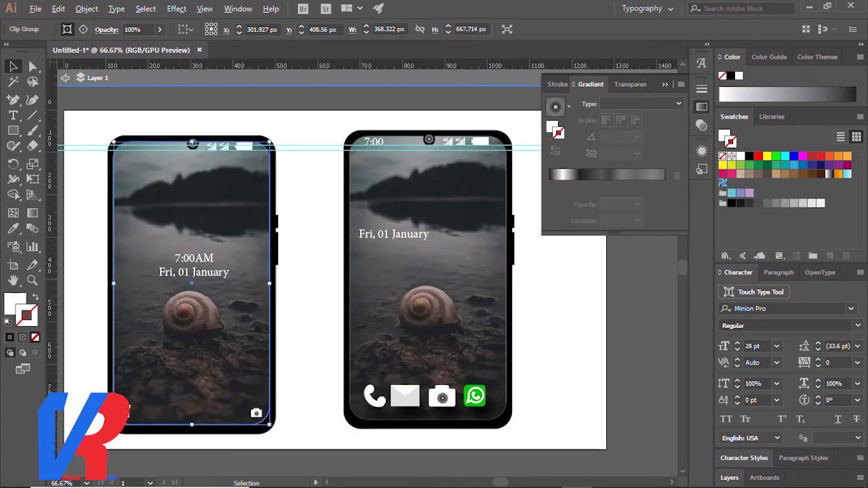
pyautogui.click(176, 8)
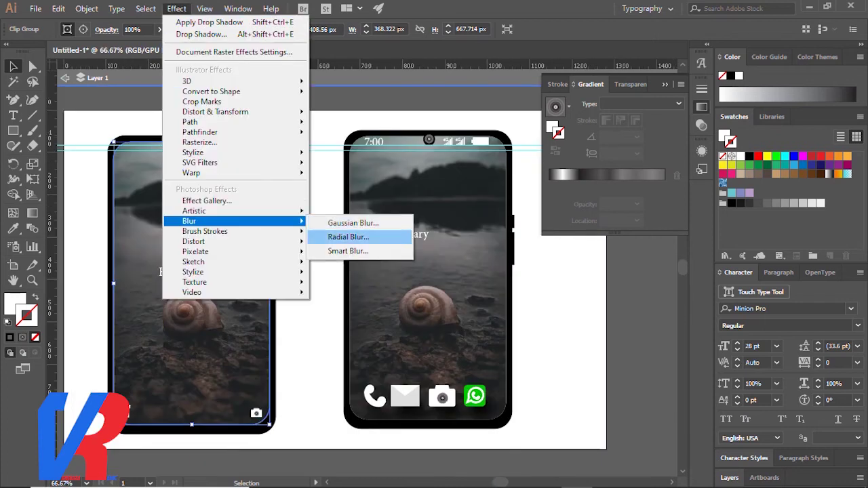
pyautogui.click(349, 222)
pyautogui.click(683, 236)
pyautogui.click(754, 236)
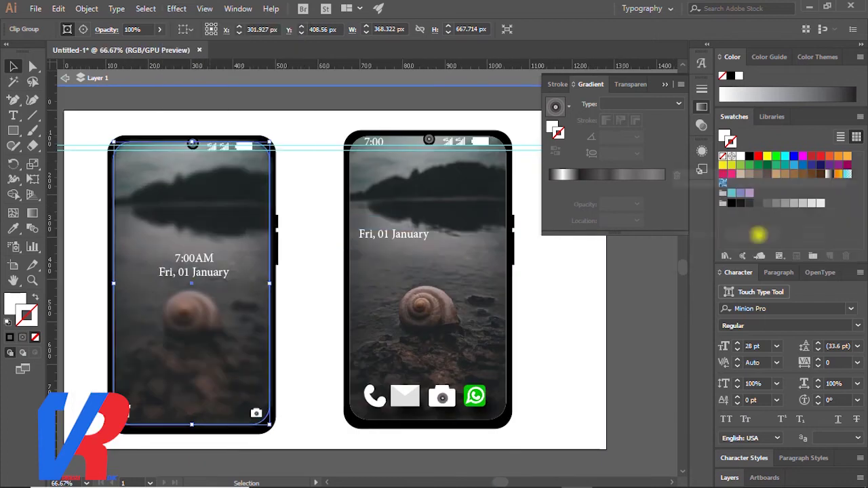
pyautogui.hotkey('ctrl', '+')
pyautogui.scroll(-2, 257, 271)
pyautogui.rightClick(186, 255)
pyautogui.click(136, 234)
pyautogui.rightClick(130, 232)
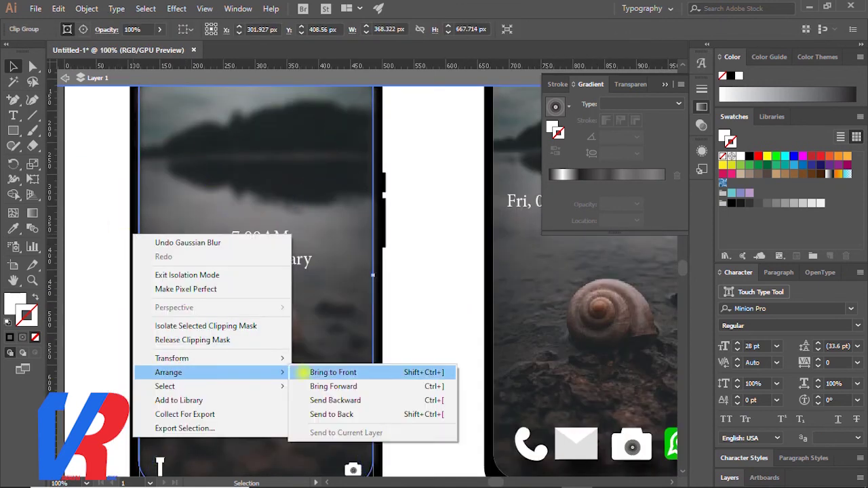
pyautogui.click(339, 370)
pyautogui.click(380, 316)
pyautogui.hotkey('ctrl', '-')
pyautogui.hotkey('ctrl', '-')
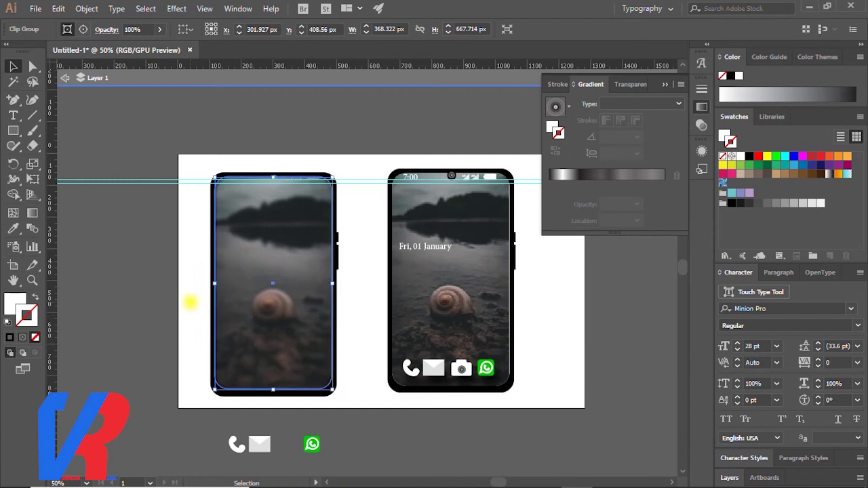
pyautogui.click(191, 300)
pyautogui.press('a')
pyautogui.hotkey('ctrl', '+')
pyautogui.hotkey('ctrl', '+')
pyautogui.hotkey('ctrl', '+')
pyautogui.click(194, 319)
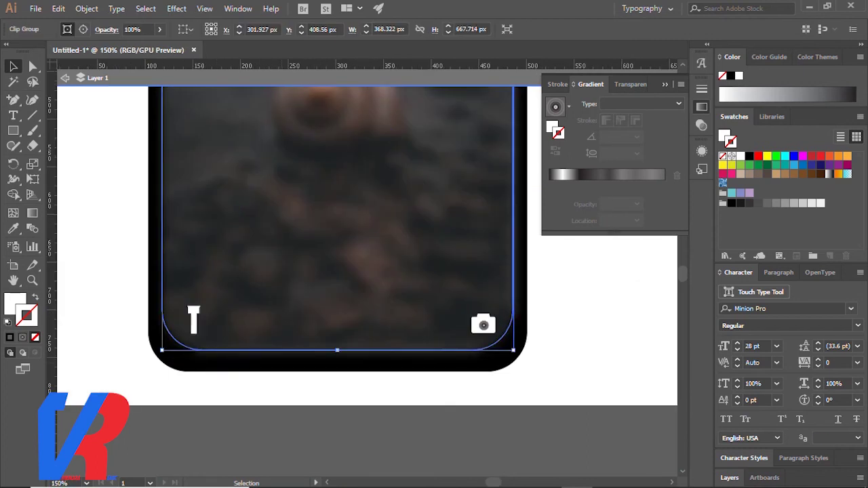
pyautogui.click(192, 326)
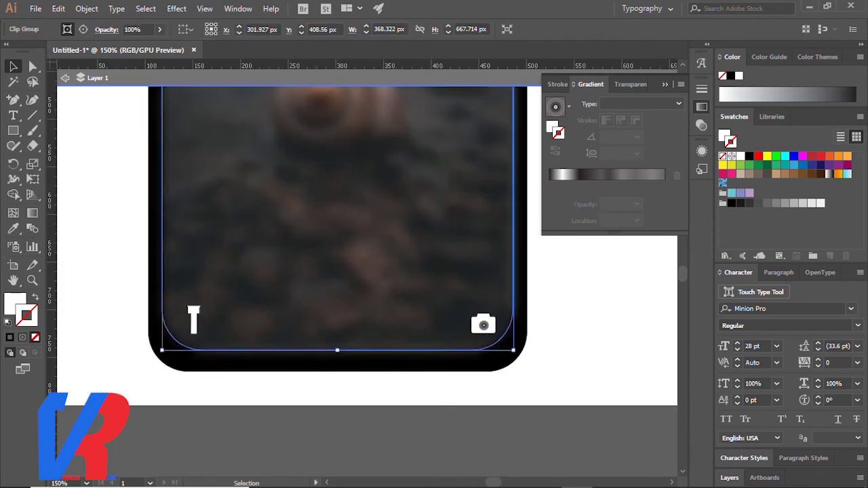
pyautogui.hotkey('ctrl', '-')
pyautogui.click(198, 353)
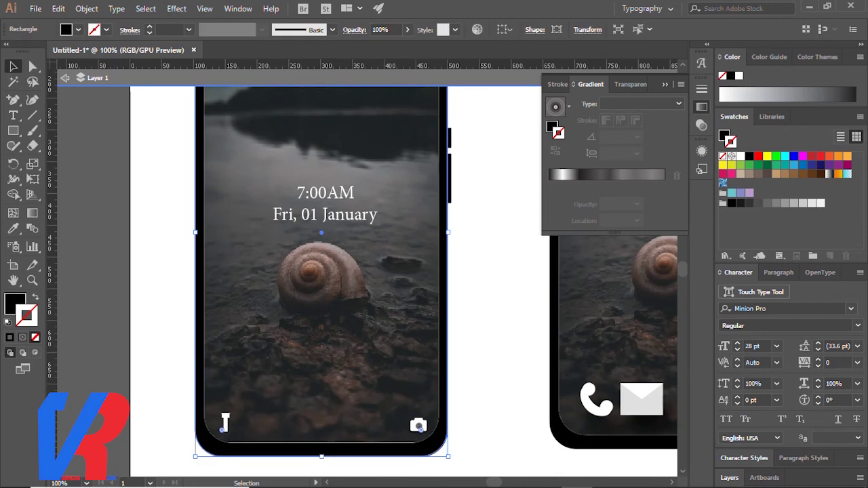
pyautogui.press('a')
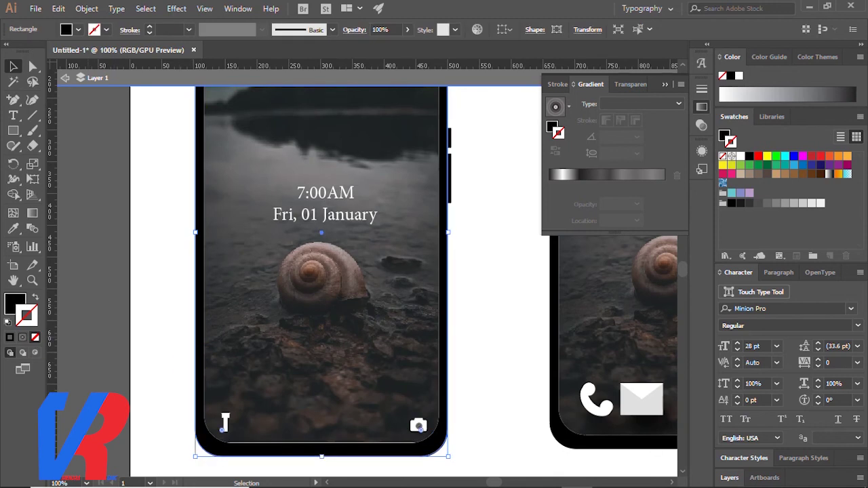
pyautogui.hotkey('ctrl', '-')
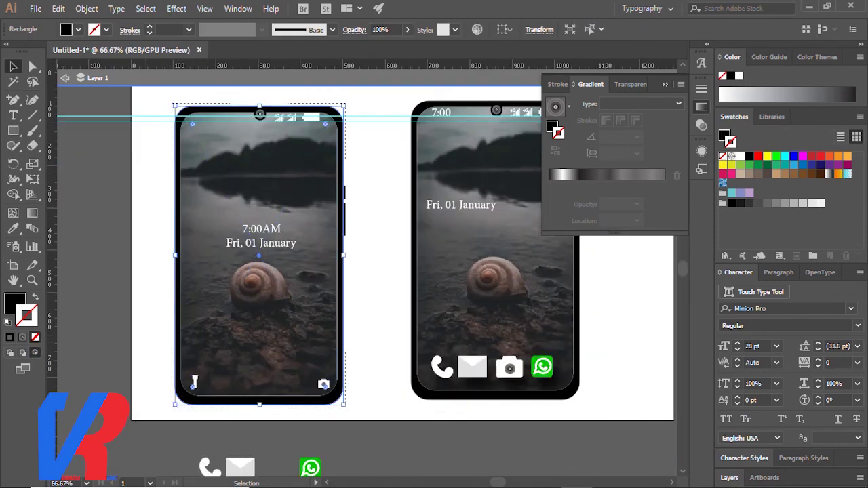
pyautogui.hotkey('ctrl', '-')
pyautogui.scroll(4, 417, 353)
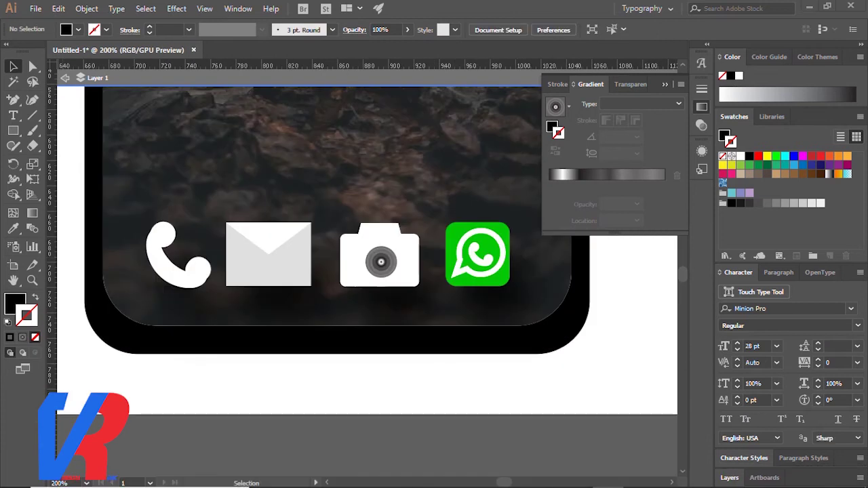
# Draw an unfilled home-button circle and start the back triangle's anchor points.
pyautogui.moveTo(13, 128); pyautogui.dragTo(54, 162)
pyautogui.moveTo(320, 296); pyautogui.dragTo(349, 324)
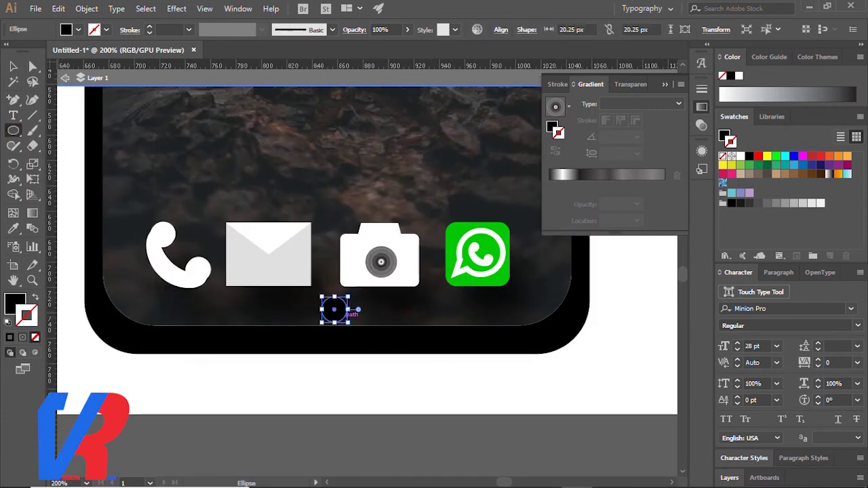
pyautogui.click(36, 337)
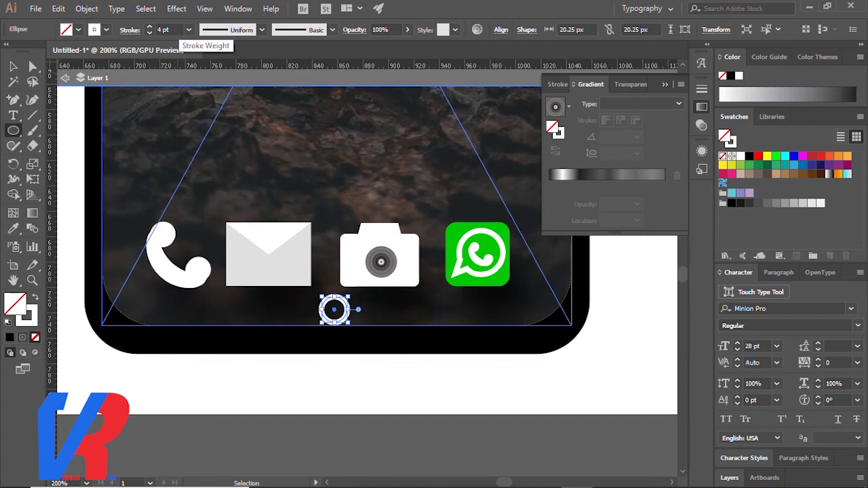
pyautogui.click(14, 100)
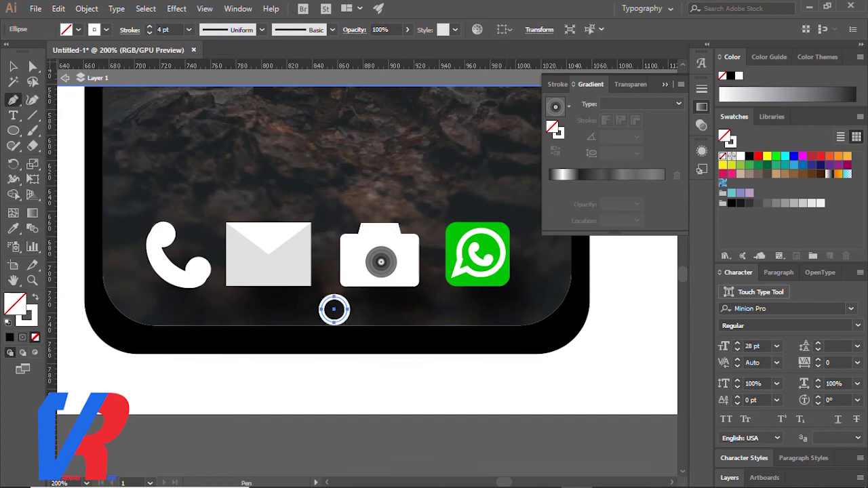
pyautogui.click(514, 308)
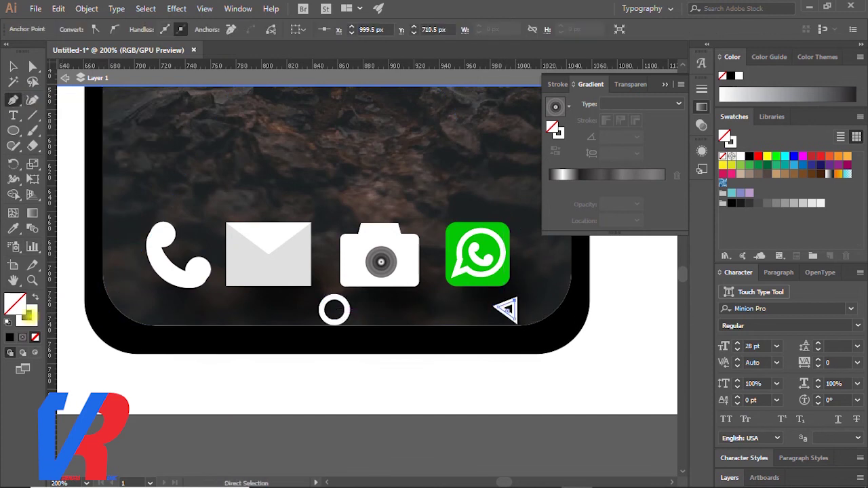
pyautogui.scroll(3, 514, 308)
pyautogui.scroll(-2, 516, 310)
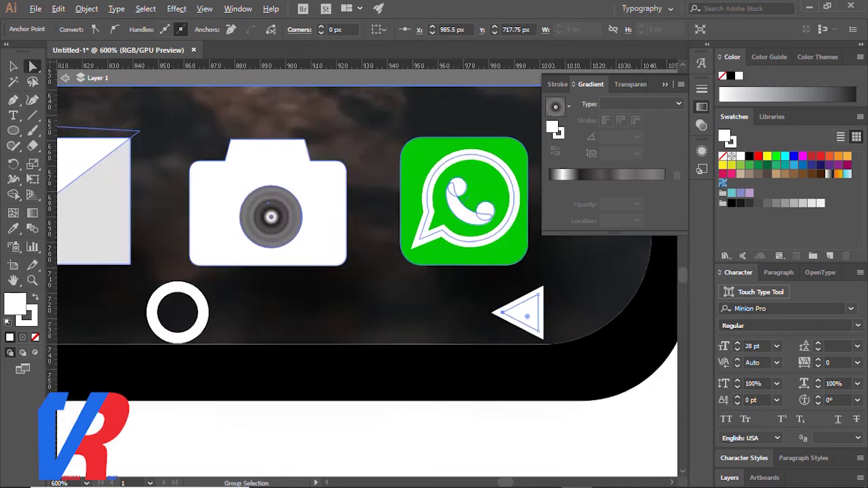
pyautogui.hscroll(-5, 516, 309)
pyautogui.scroll(1, 460, 339)
# Duplicate the short line twice to form the three-line menu icon.
pyautogui.press('v')
pyautogui.click(345, 302)
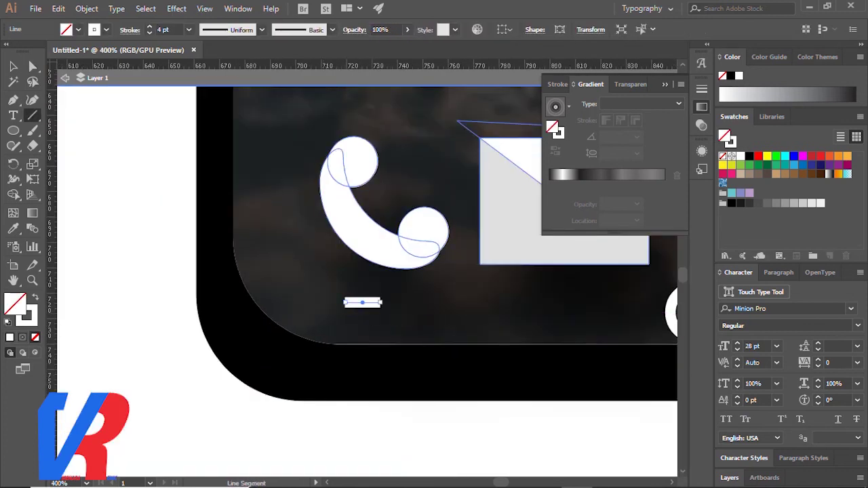
pyautogui.moveTo(362, 302); pyautogui.dragTo(363, 313)
pyautogui.hotkey('ctrl', 'd')
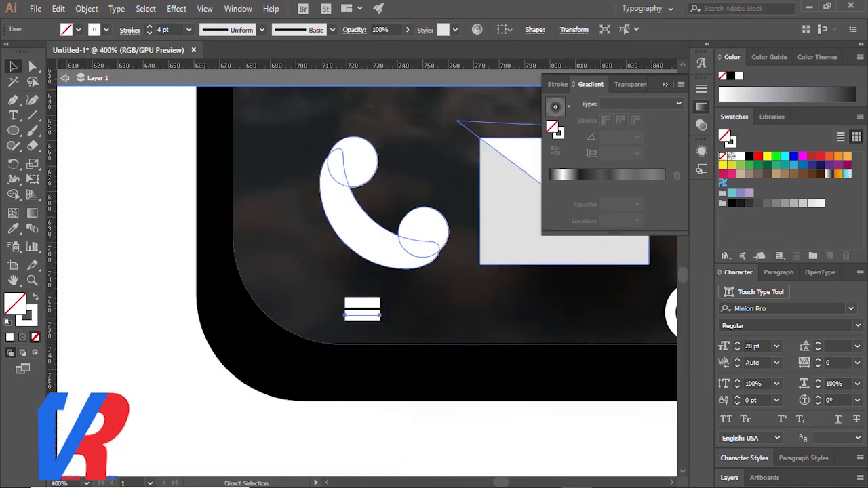
pyautogui.scroll(-3, 332, 396)
pyautogui.scroll(2, 356, 355)
pyautogui.scroll(2, 355, 354)
# Set the menu icon's three lines to a 3 pt stroke weight.
pyautogui.keyDown('shift'); pyautogui.click(310, 364); pyautogui.keyUp('shift')
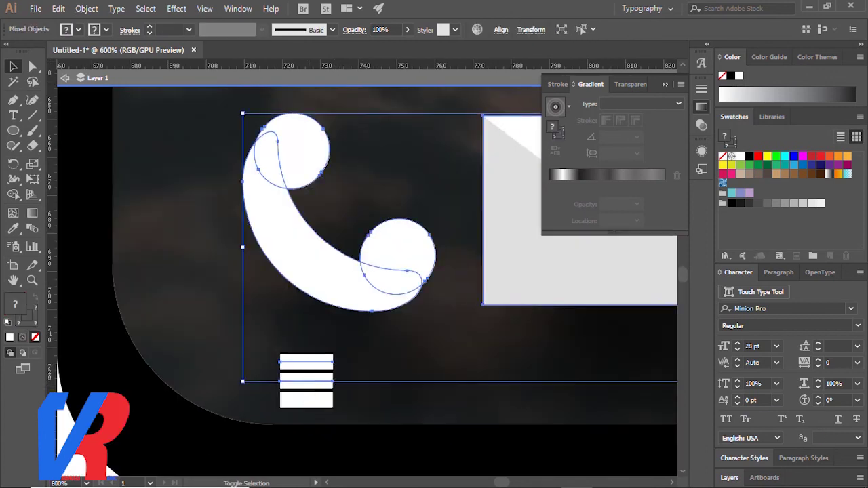
pyautogui.scroll(-3, 299, 400)
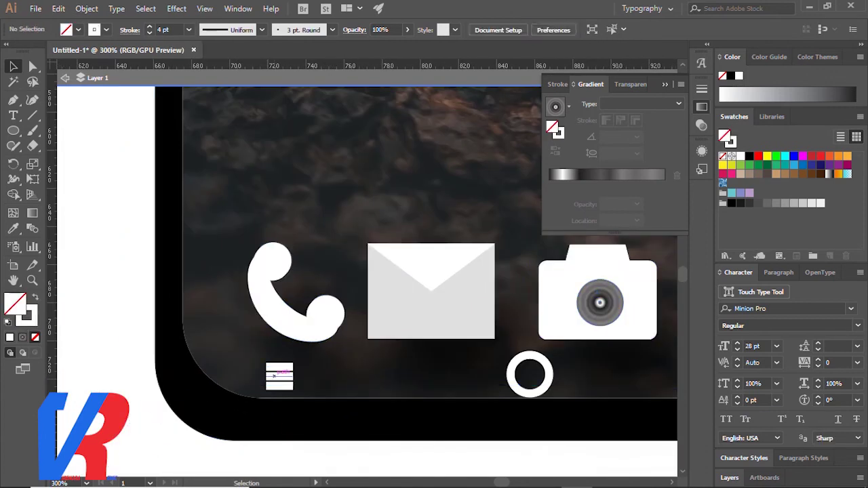
pyautogui.click(289, 373)
pyautogui.scroll(5, 284, 398)
pyautogui.click(149, 32)
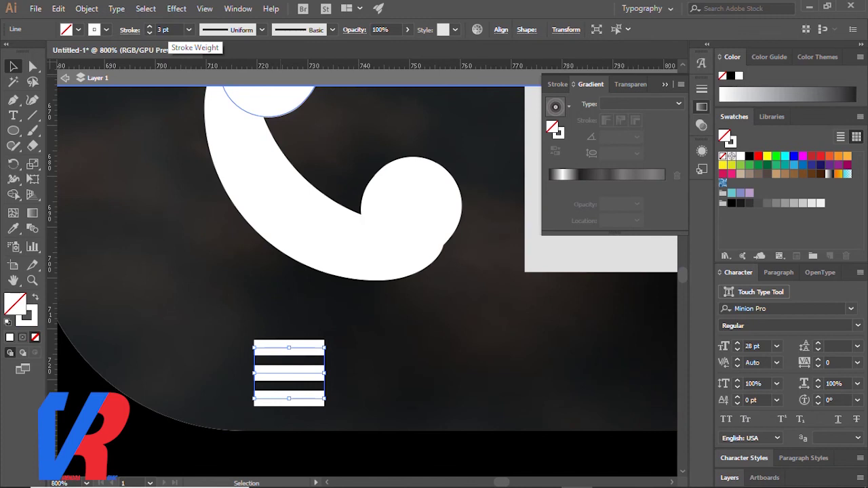
pyautogui.scroll(-2, 268, 150)
pyautogui.scroll(-4, 433, 175)
pyautogui.scroll(-2, 433, 175)
pyautogui.scroll(-1, 433, 175)
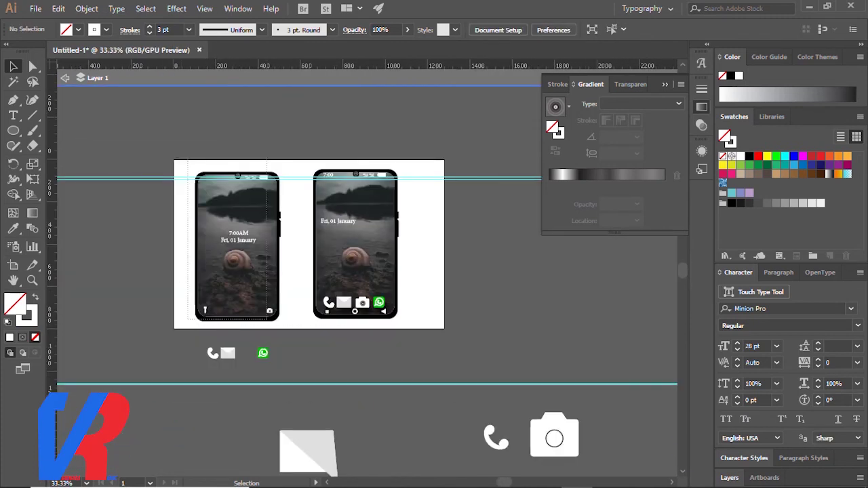
# Select all artwork, try bottom alignment, then undo it.
pyautogui.hotkey('ctrl', 'alt', 'a')
pyautogui.click(285, 29)
pyautogui.hotkey('ctrl', 'z')
pyautogui.click(276, 111)
pyautogui.scroll(3, 296, 167)
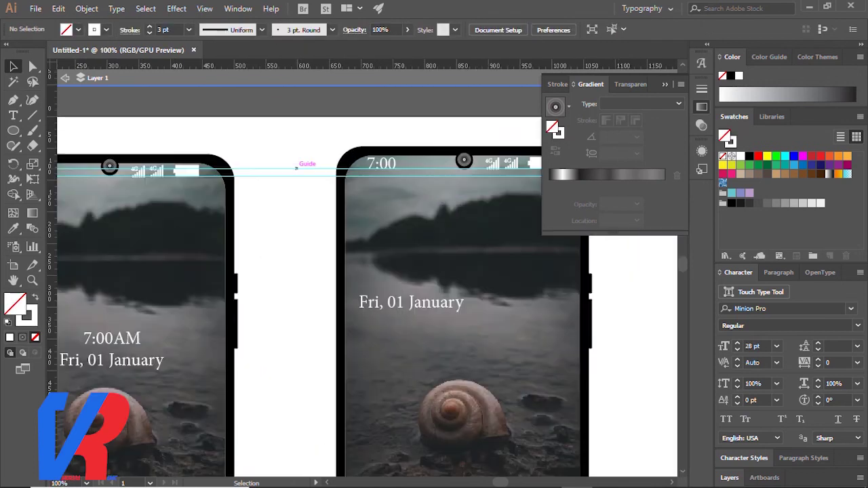
pyautogui.scroll(-2, 296, 167)
# Scale both phone mockups down to fit the artboard, then deselect.
pyautogui.moveTo(296, 185); pyautogui.dragTo(268, 376)
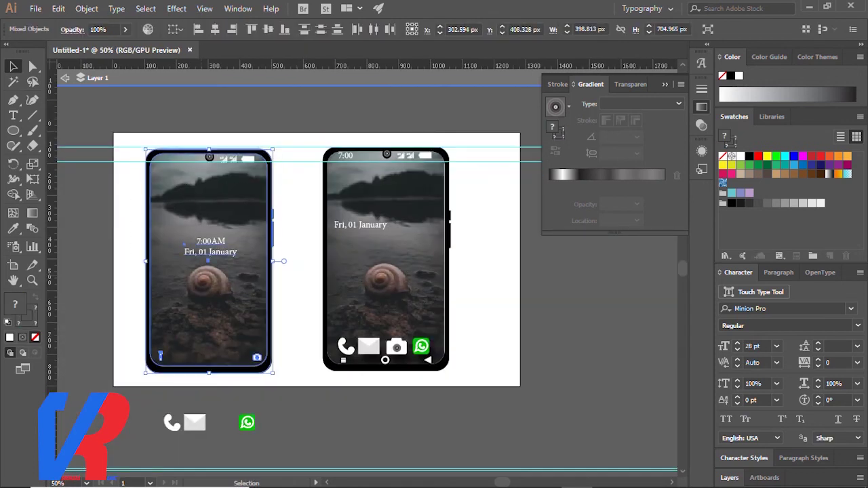
pyautogui.hotkey('ctrl', '+')
pyautogui.hotkey('ctrl', '+')
pyautogui.hotkey('ctrl', '+')
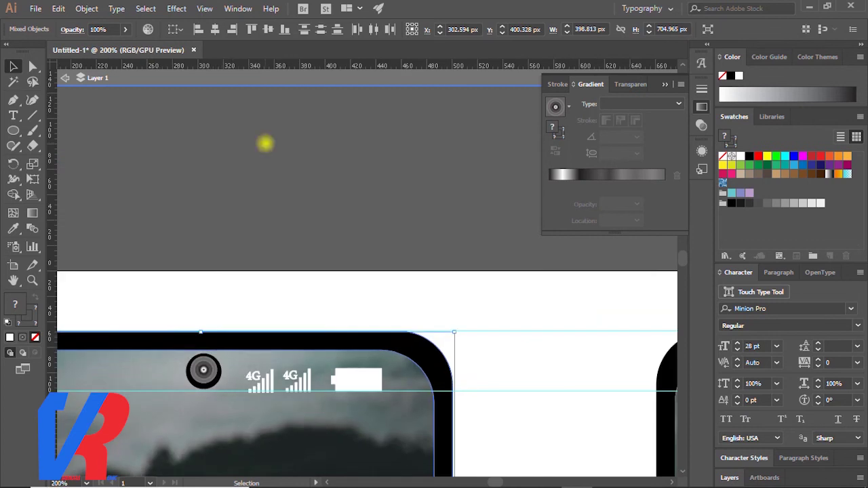
pyautogui.hotkey('ctrl', 'shift', 'a')
pyautogui.hotkey('ctrl', '-')
pyautogui.hotkey('ctrl', '-')
pyautogui.hotkey('ctrl', '-')
pyautogui.hotkey('ctrl', 'z')
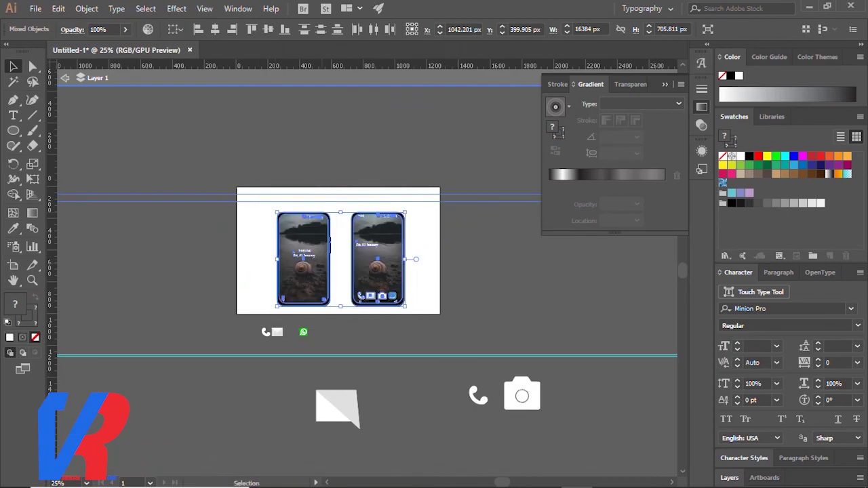
pyautogui.hotkey('ctrl', '+')
pyautogui.hotkey('ctrl', '+')
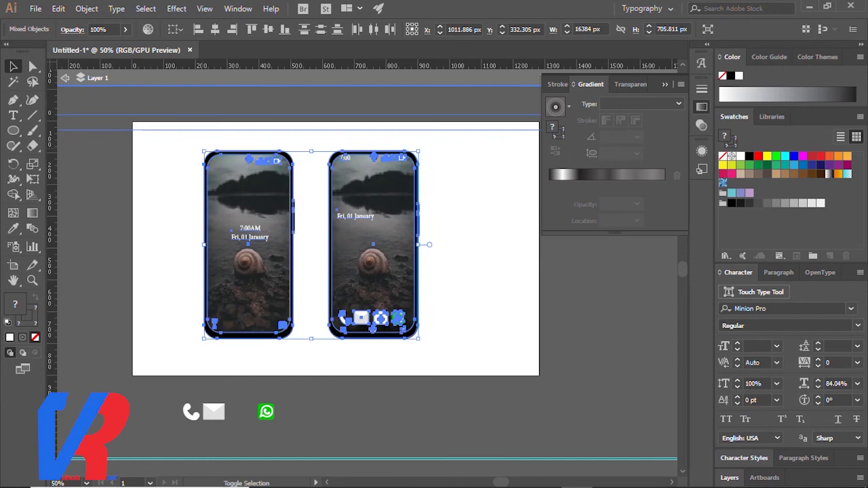
pyautogui.moveTo(418, 255); pyautogui.dragTo(437, 255)
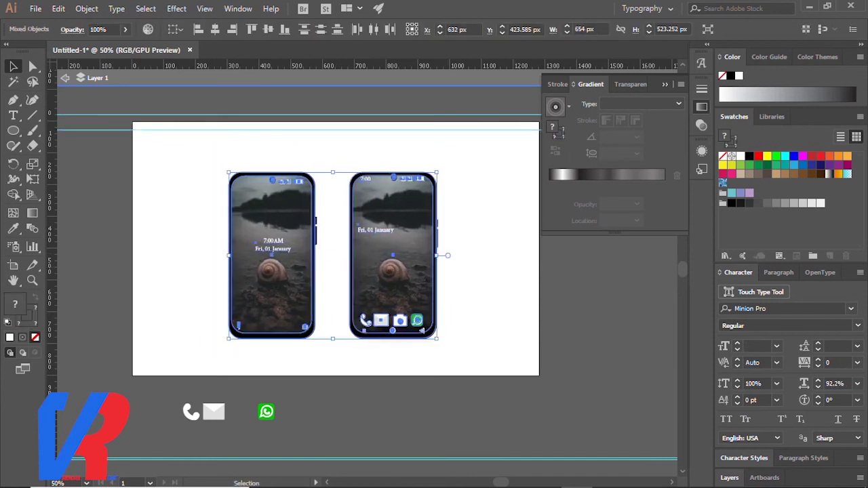
pyautogui.hotkey('ctrl', 'shift', 'a')
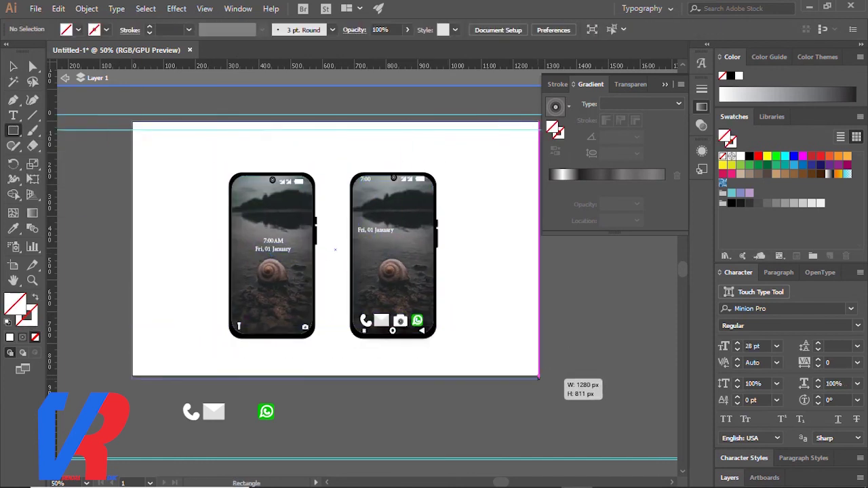
# Draw an artboard-sized rectangle filled with the White, Black gradient set to Radial.
pyautogui.moveTo(134, 122); pyautogui.dragTo(539, 377)
pyautogui.click(22, 337)
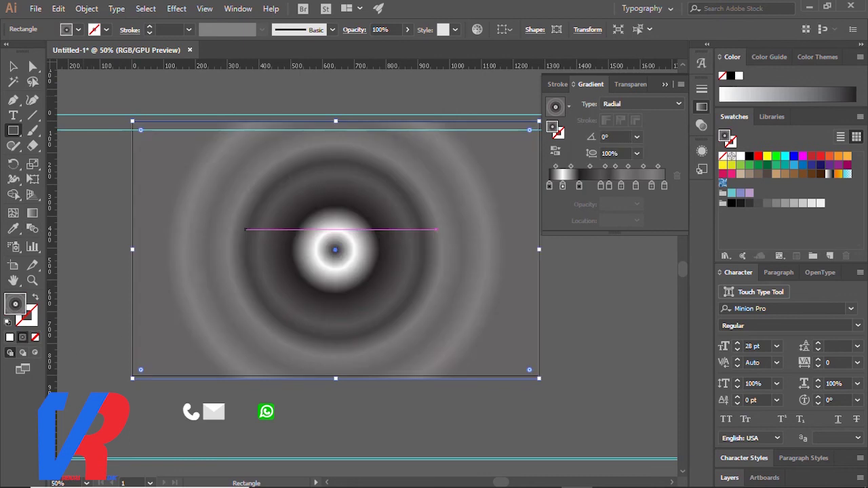
pyautogui.click(568, 107)
pyautogui.click(478, 128)
pyautogui.scroll(-2, 293, 102)
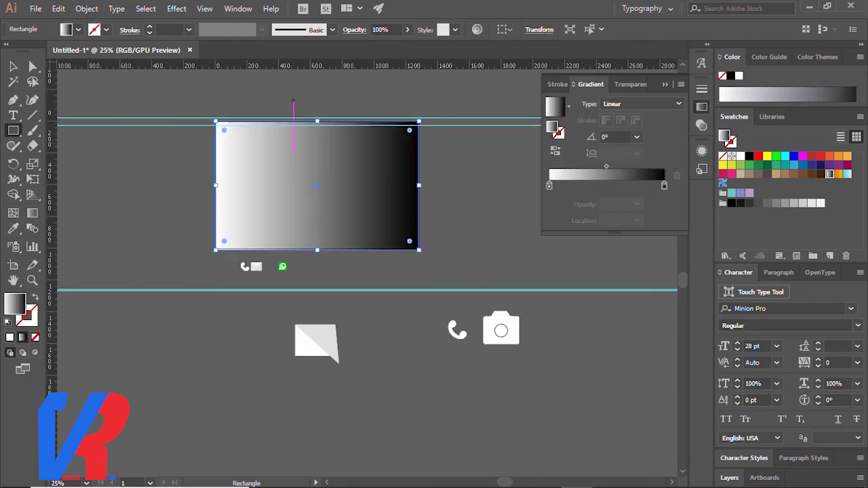
pyautogui.click(622, 130)
pyautogui.hotkey('ctrl', '=')
pyautogui.click(664, 185)
# Send the gradient rectangle behind the phones.
pyautogui.rightClick(373, 122)
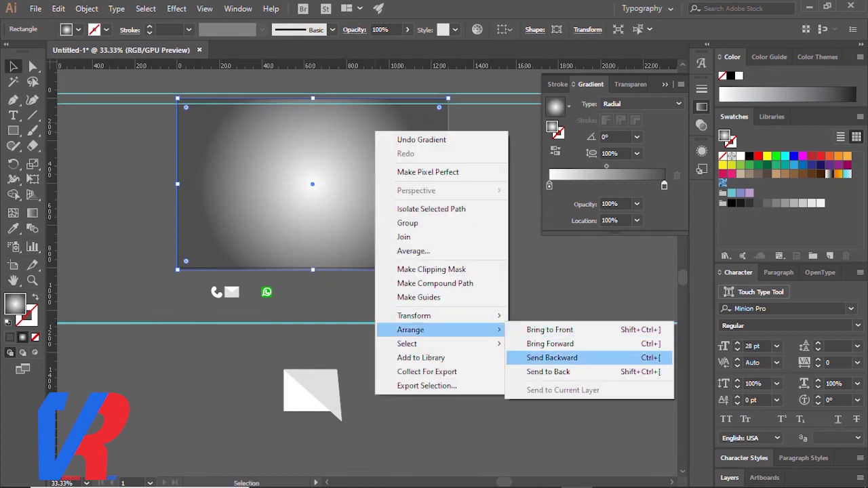
pyautogui.click(552, 384)
pyautogui.hotkey('ctrl', '=')
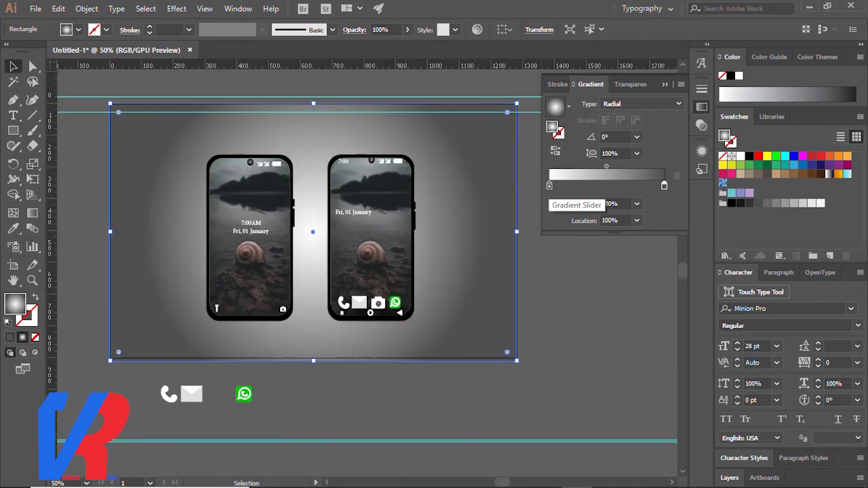
# Adjust the gradient stops and midpoint, reversing colours so the centre is light.
pyautogui.moveTo(606, 166); pyautogui.dragTo(607, 167)
pyautogui.moveTo(546, 196); pyautogui.dragTo(549, 185)
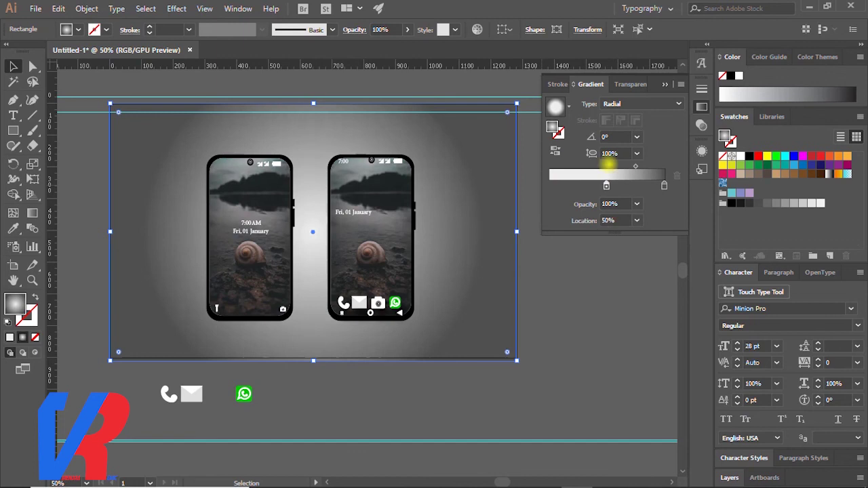
pyautogui.doubleClick(664, 185)
pyautogui.click(606, 200)
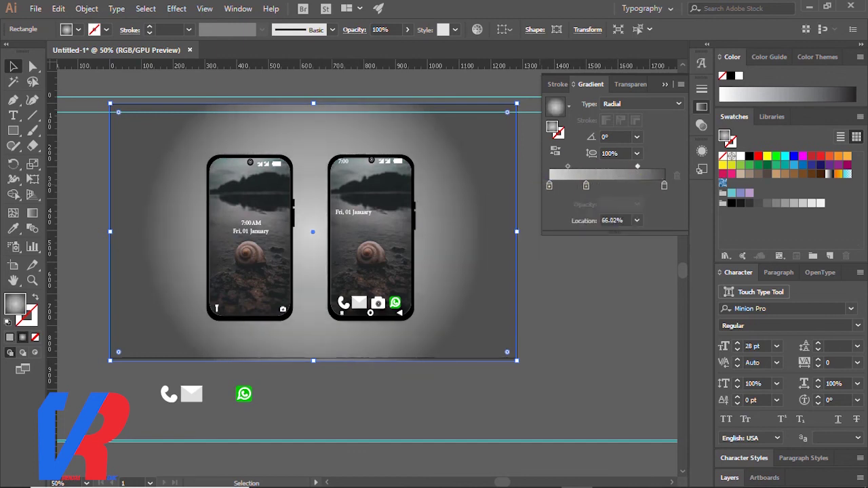
pyautogui.moveTo(607, 166); pyautogui.dragTo(613, 166)
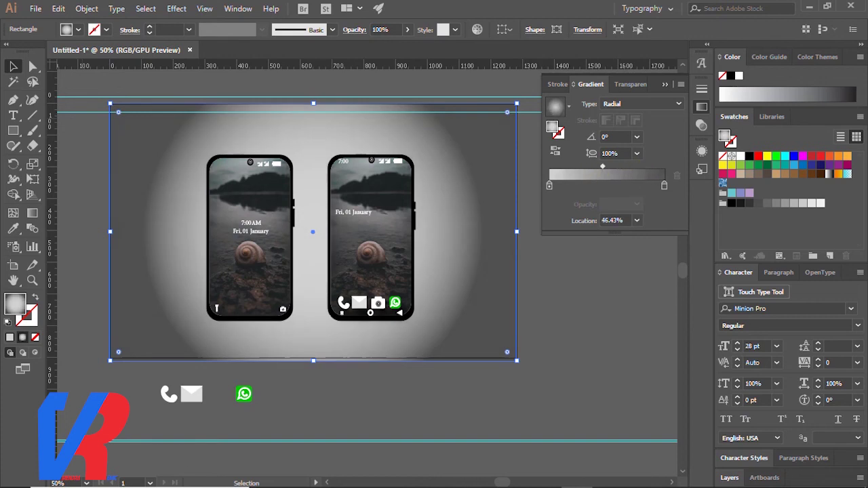
pyautogui.click(554, 150)
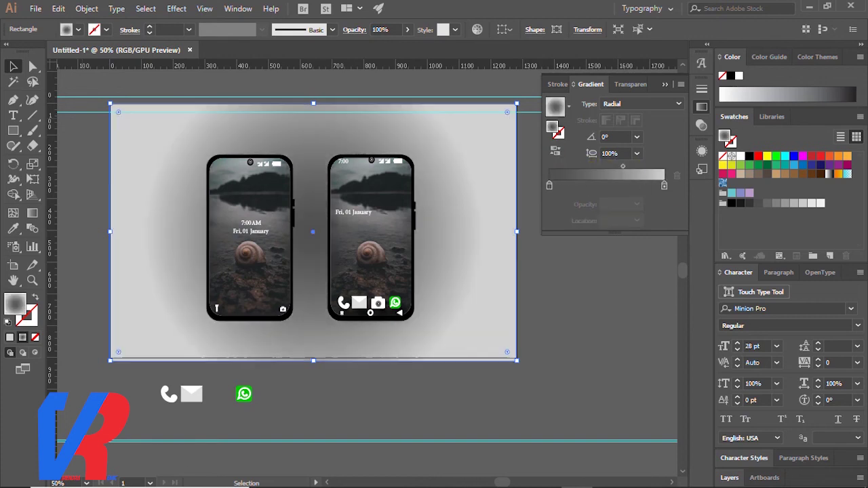
pyautogui.moveTo(623, 165); pyautogui.dragTo(610, 165)
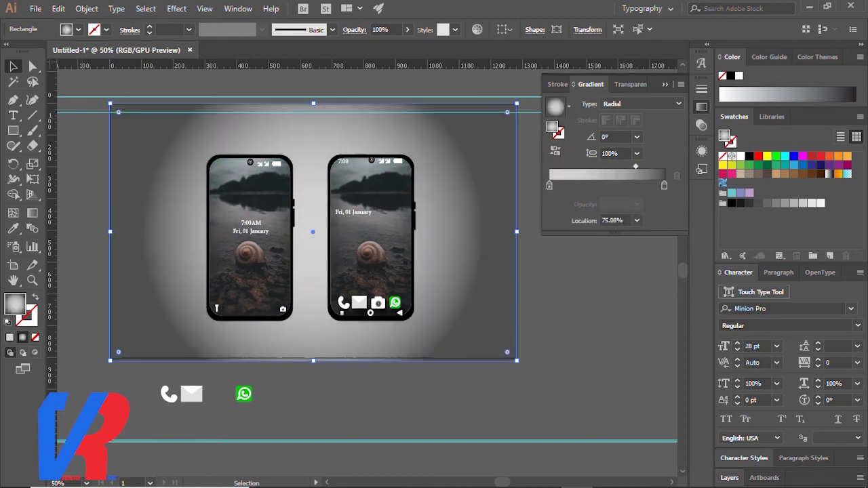
# Lock the background rectangle and move both phones up and to the left.
pyautogui.click(86, 9)
pyautogui.click(283, 83)
pyautogui.click(403, 257)
pyautogui.moveTo(414, 320); pyautogui.dragTo(396, 305)
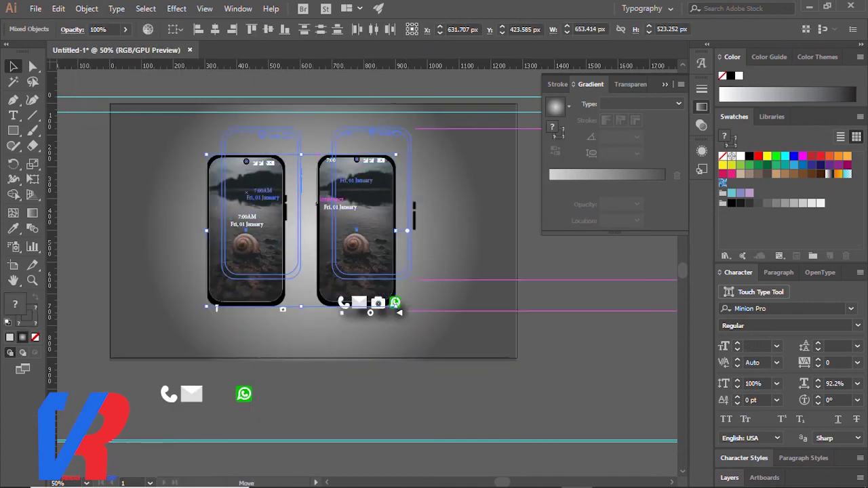
pyautogui.hotkey('ctrl', 'z')
pyautogui.moveTo(367, 275); pyautogui.dragTo(358, 263)
pyautogui.hotkey('ctrl', 'shift', 'a')
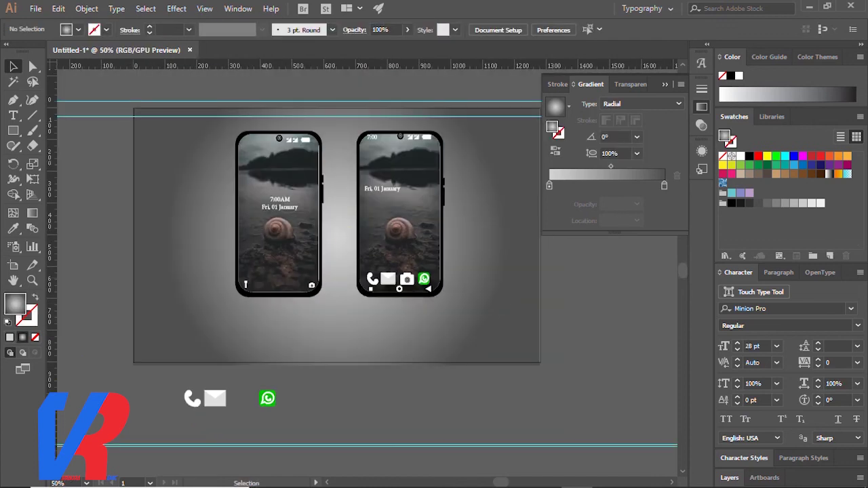
# Add a Stylize drop shadow to both phones, adjusting its horizontal offset.
pyautogui.click(345, 233)
pyautogui.click(177, 8)
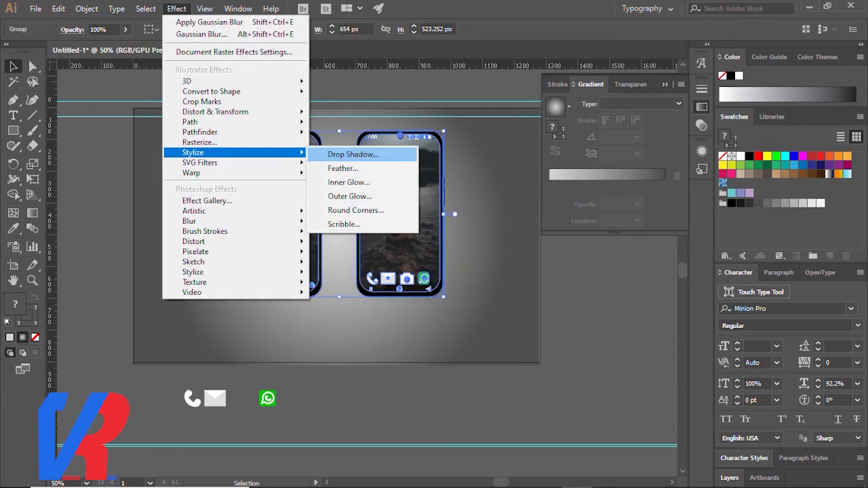
pyautogui.moveTo(192, 151)
pyautogui.click(348, 151)
pyautogui.click(657, 242)
pyautogui.write('15')
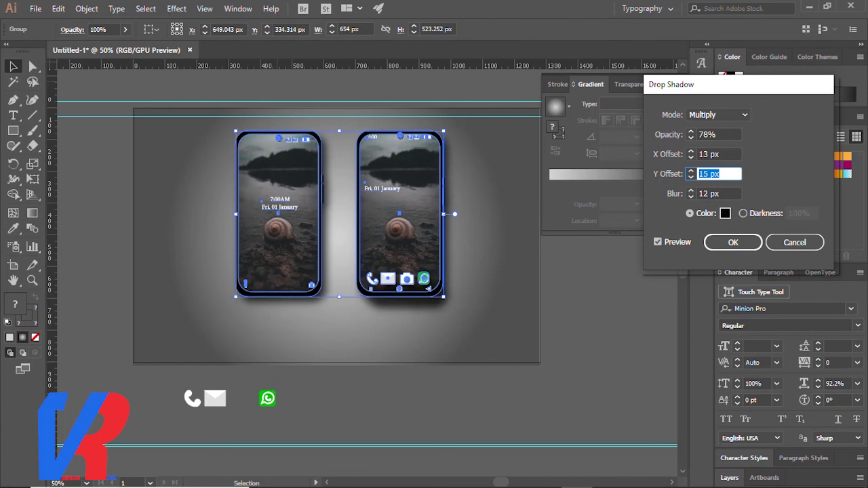
pyautogui.press('Up')
pyautogui.press('Up')
pyautogui.press('Up')
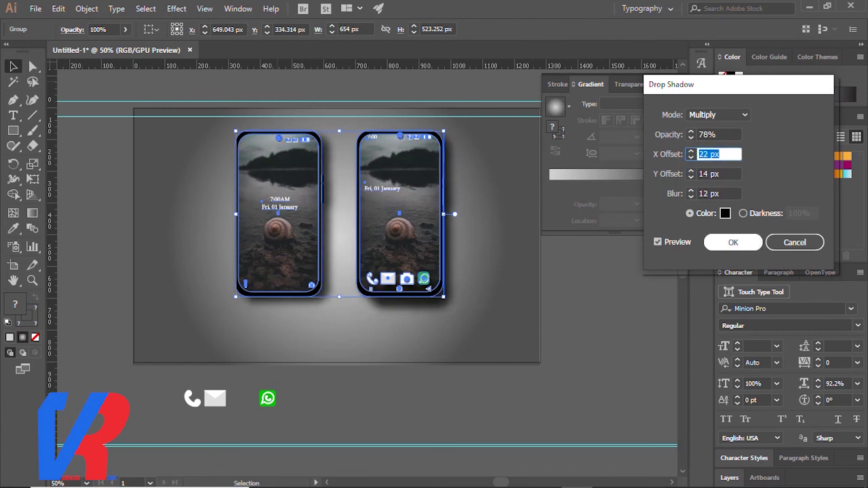
pyautogui.press('Return')
# Unlock the background and stretch its radial gradient diagonally from the top-left corner.
pyautogui.click(86, 9)
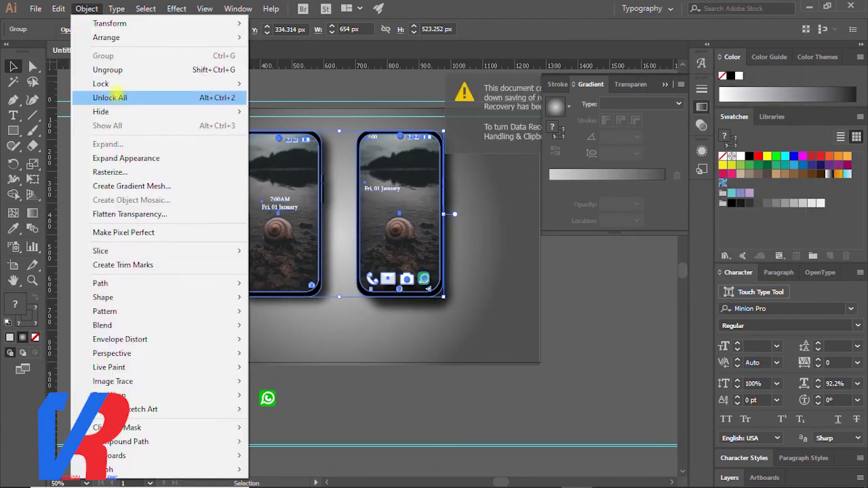
pyautogui.click(112, 97)
pyautogui.click(32, 212)
pyautogui.moveTo(139, 98); pyautogui.dragTo(500, 335)
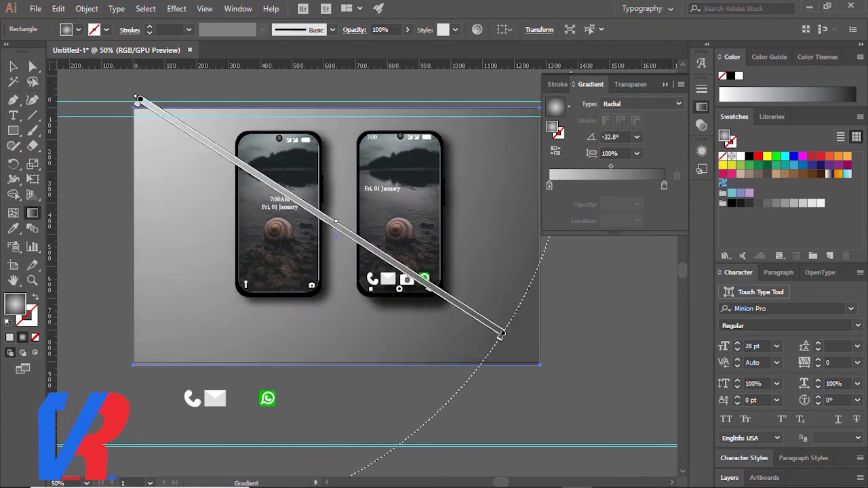